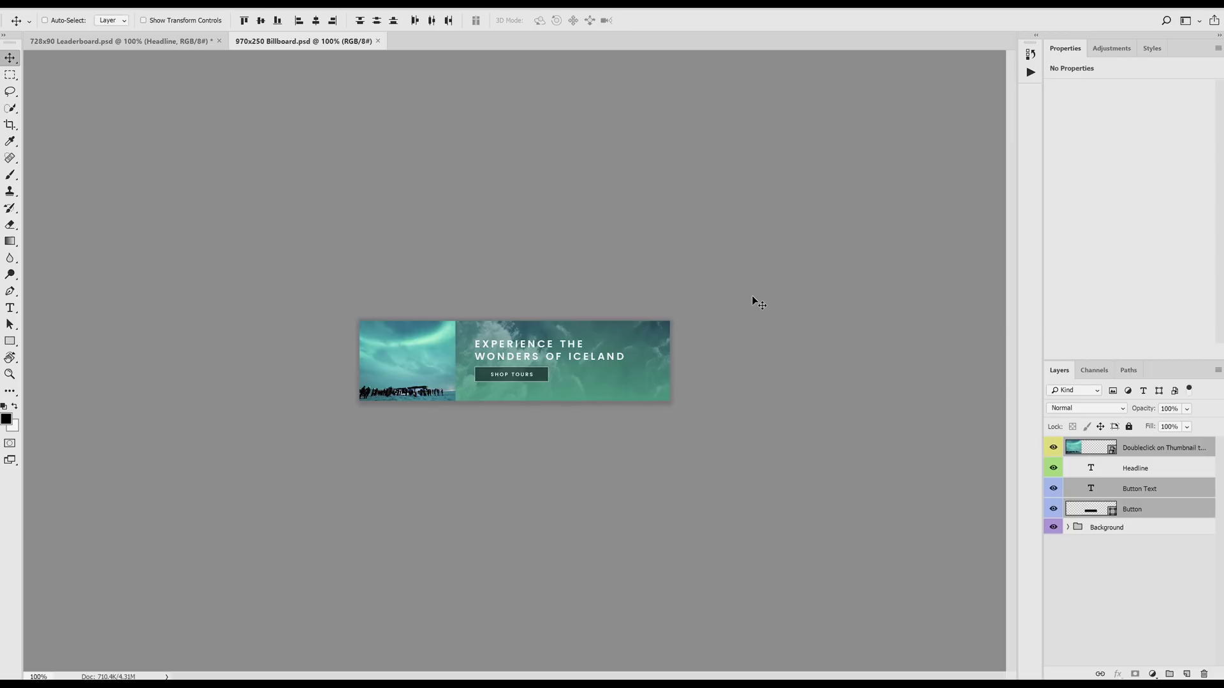
Float the Billboard and paste its photo, Button Text and Button layers into the Leaderboard.
drag(345, 95, 346, 102)
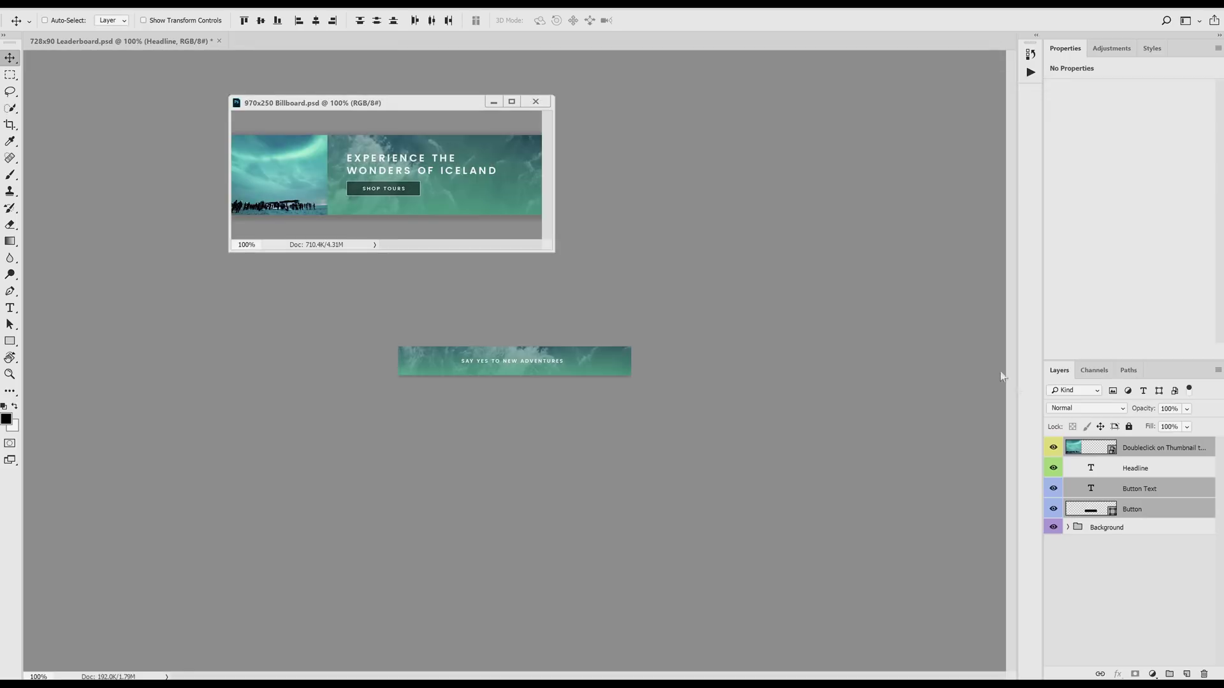
drag(996, 427, 544, 370)
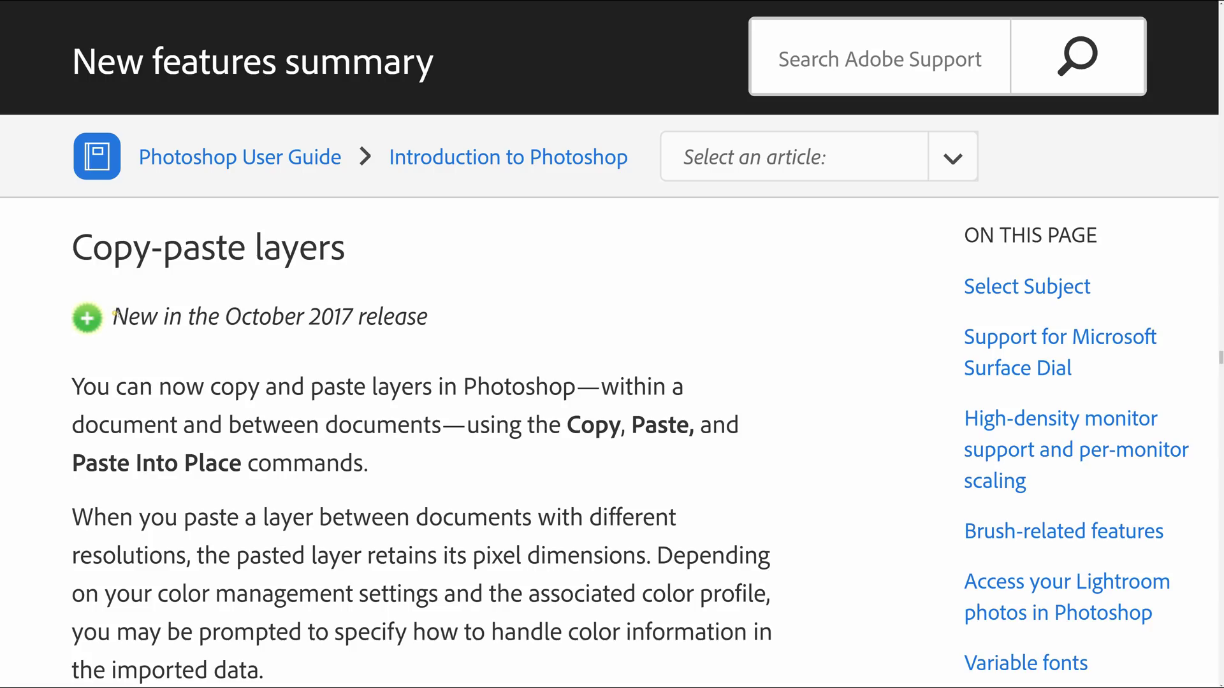
drag(113, 316, 576, 384)
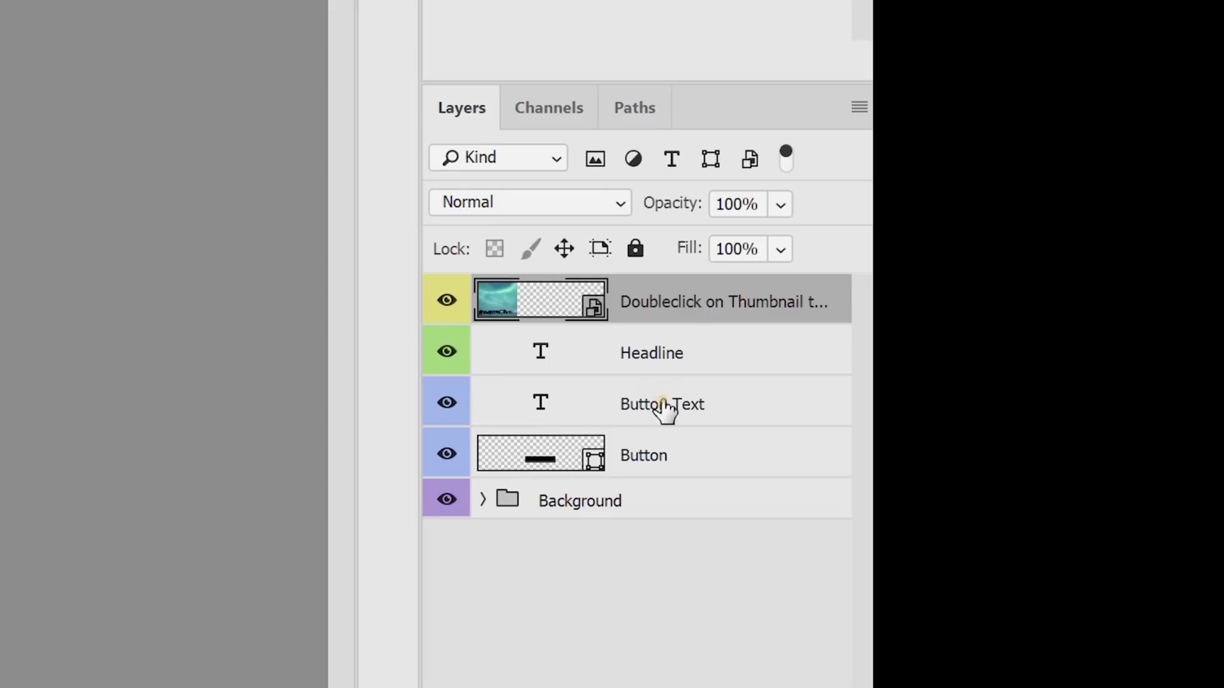
ctrl+click(663, 408)
ctrl+click(623, 452)
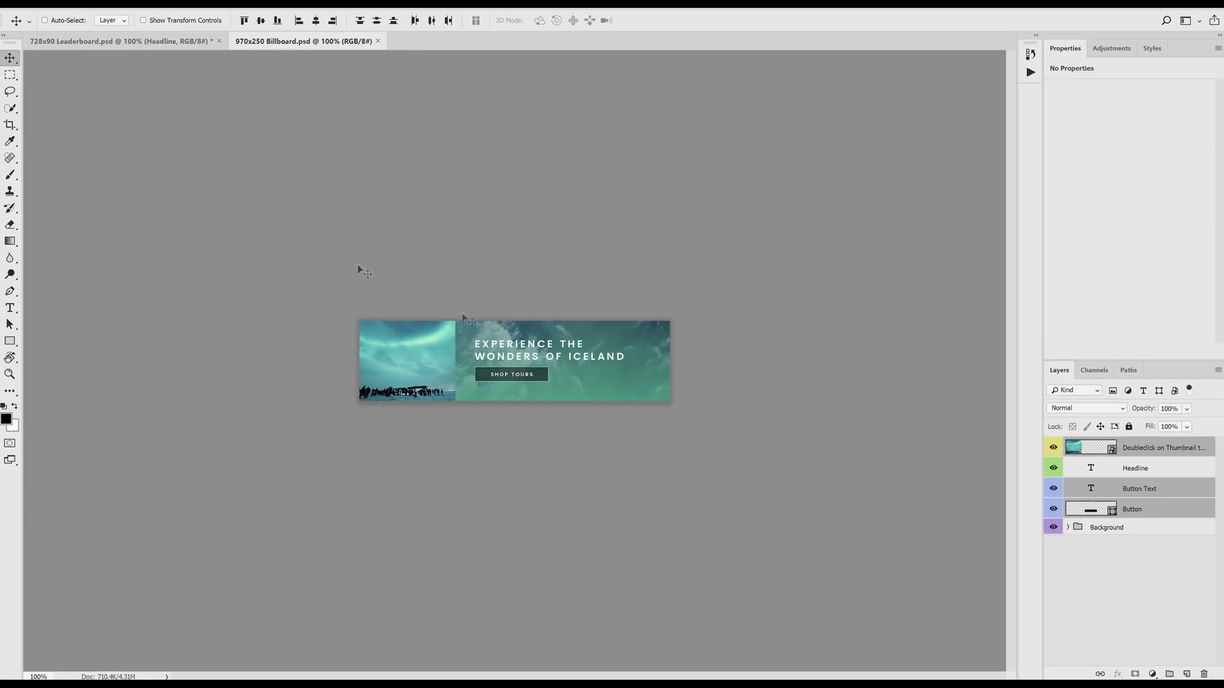
click(156, 42)
key(ctrl+v)
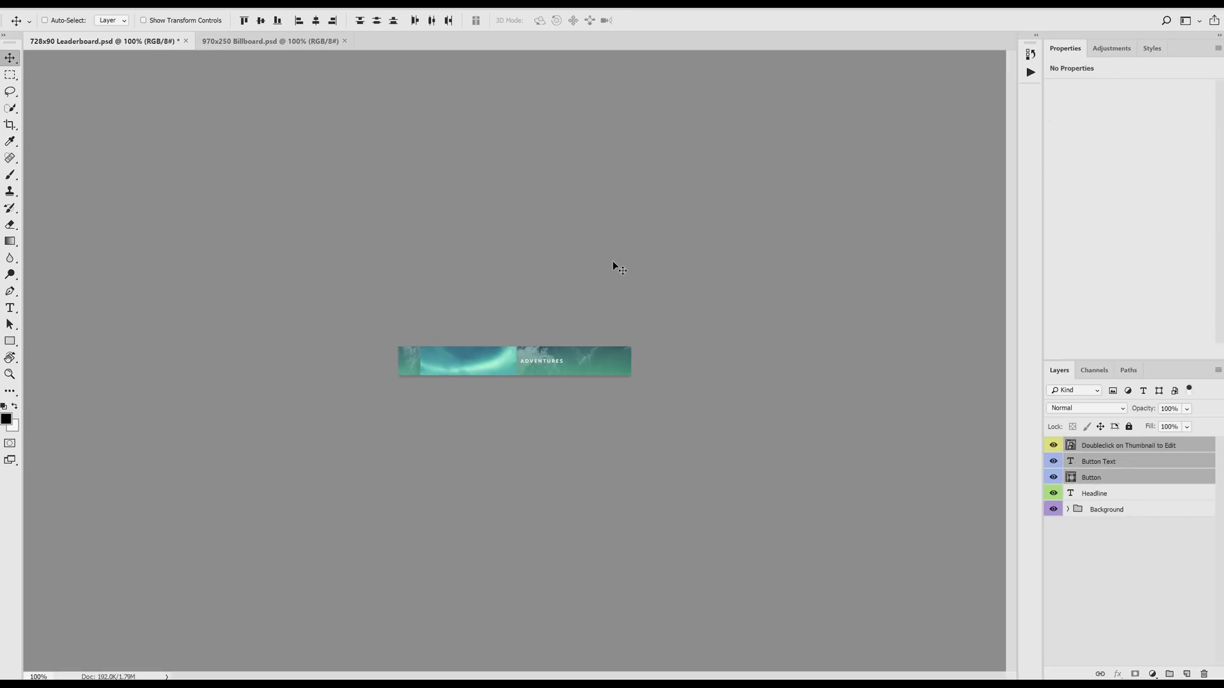
Scale the photo to about 55% at the banner's left edge, then transform the Button Text and Button layers.
click(1097, 445)
key(ctrl+t)
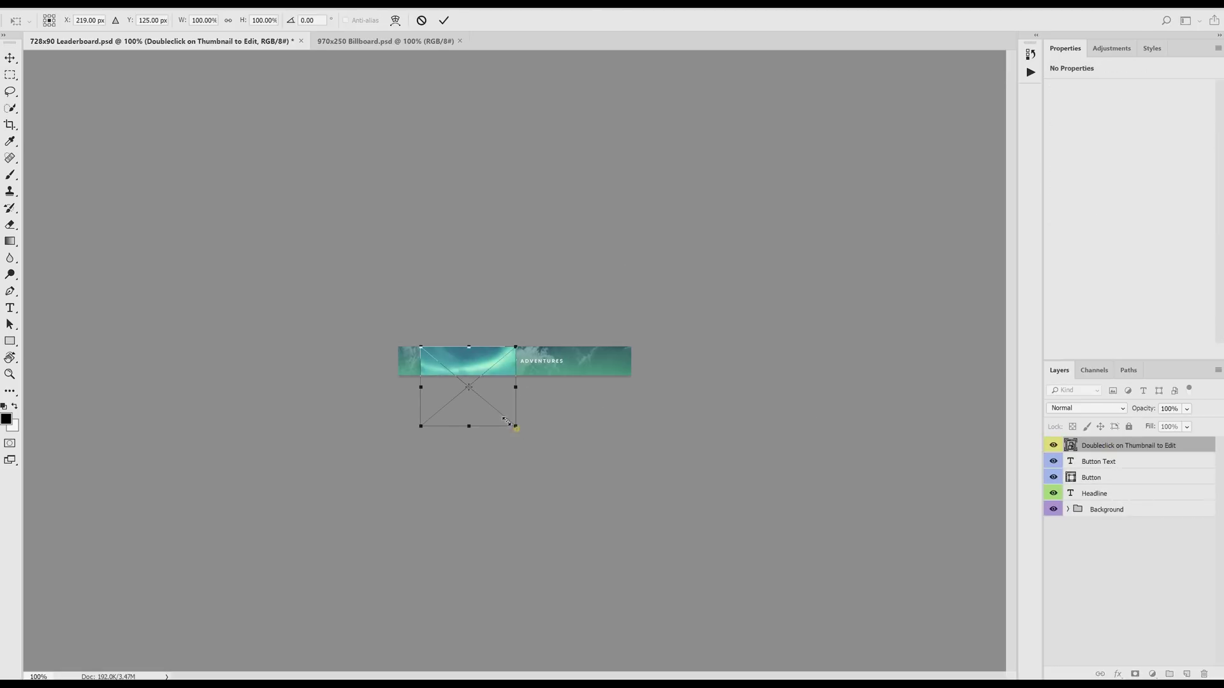
drag(494, 411, 432, 343)
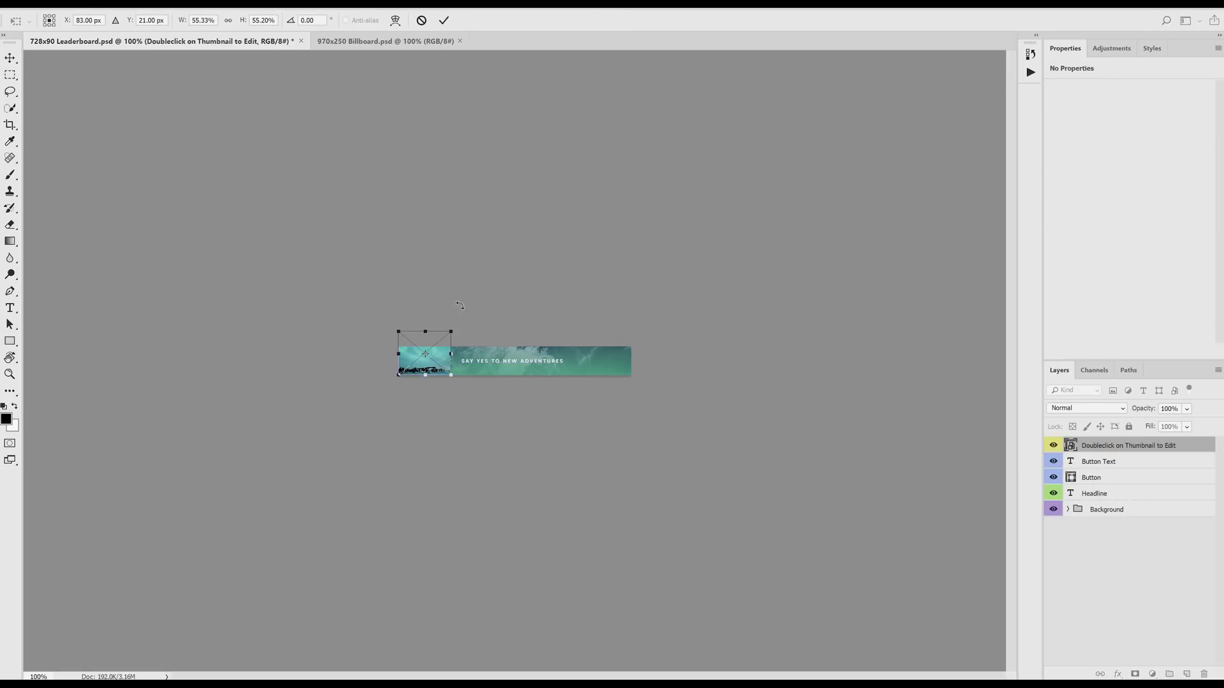
key(Return)
key(alt+bracketleft)
key(shift+alt+bracketleft)
key(ctrl+t)
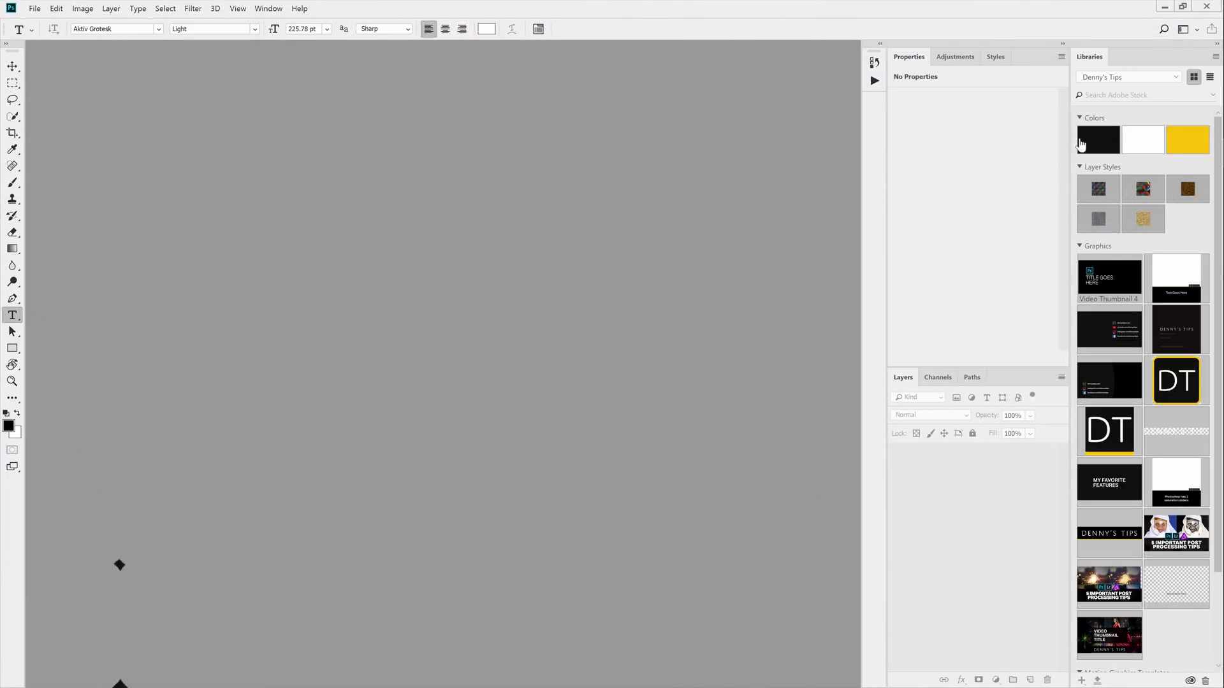
Open the Video Thumbnail 4 graphic from the Libraries panel for editing.
scroll(1132, 333, down, 3)
scroll(1132, 333, up, 3)
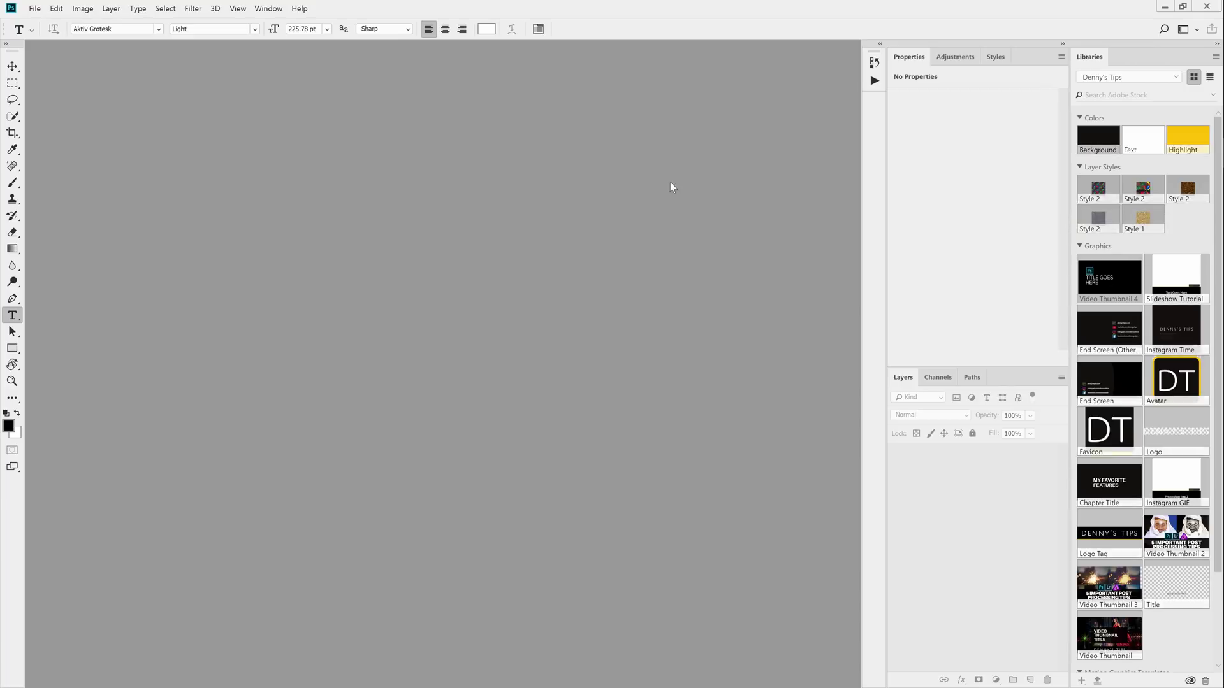
click(268, 8)
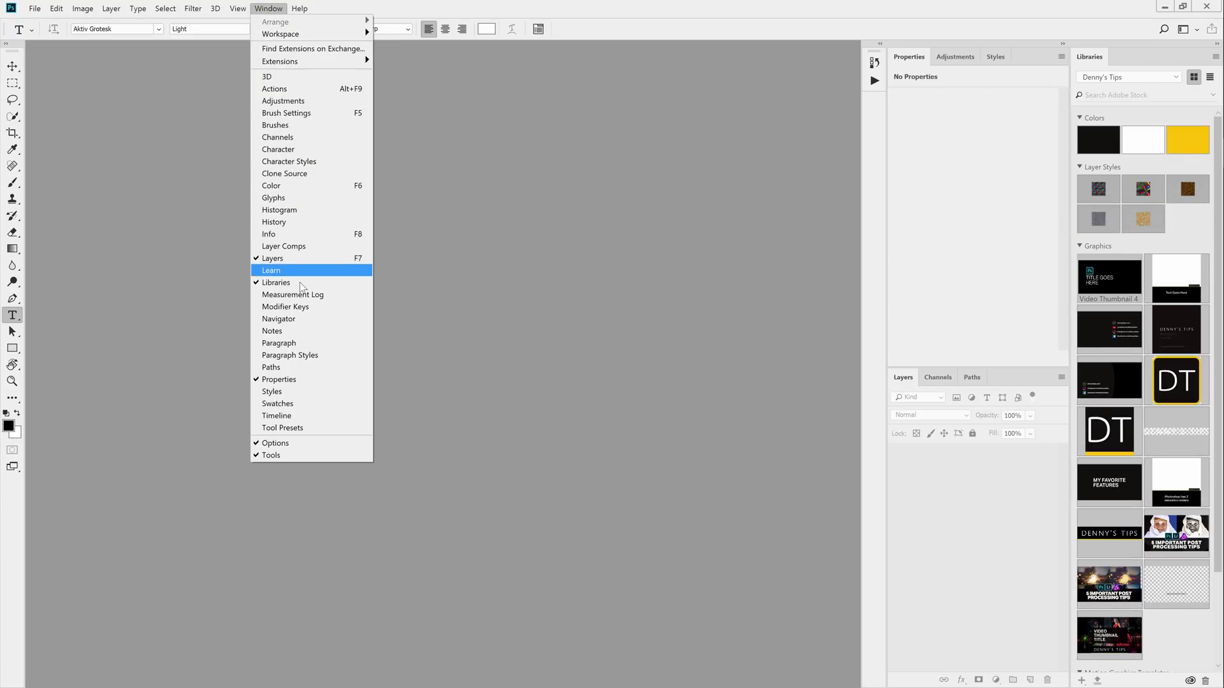
click(740, 290)
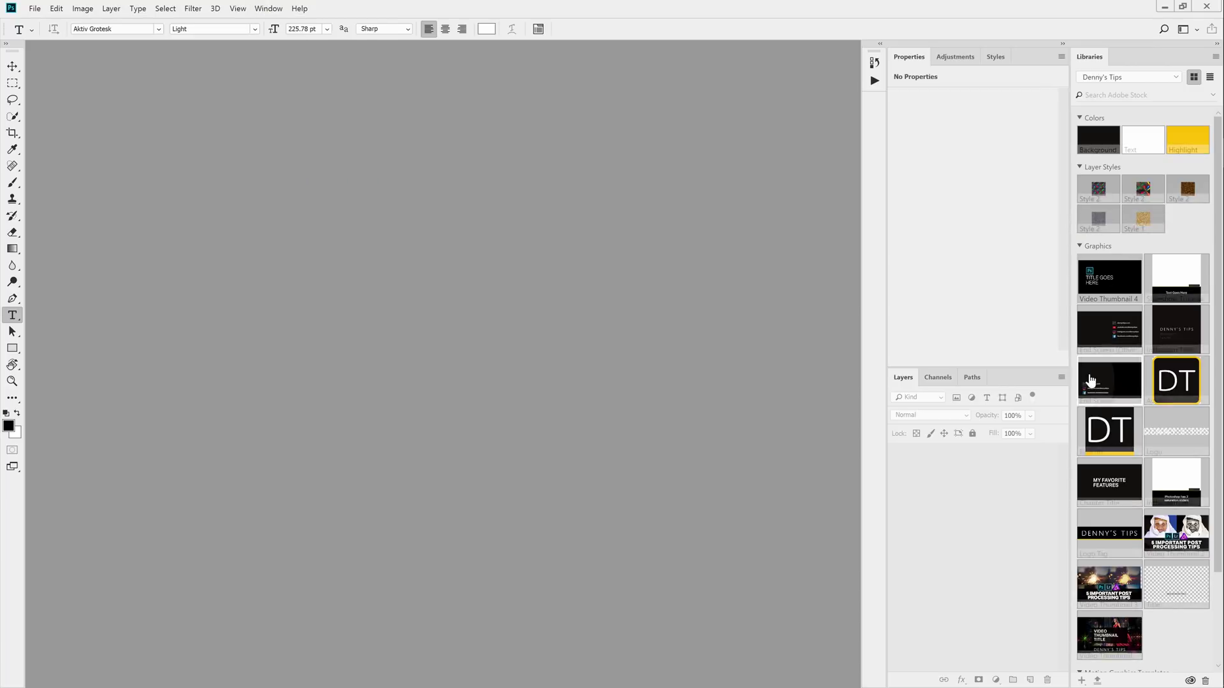
double_click(1122, 279)
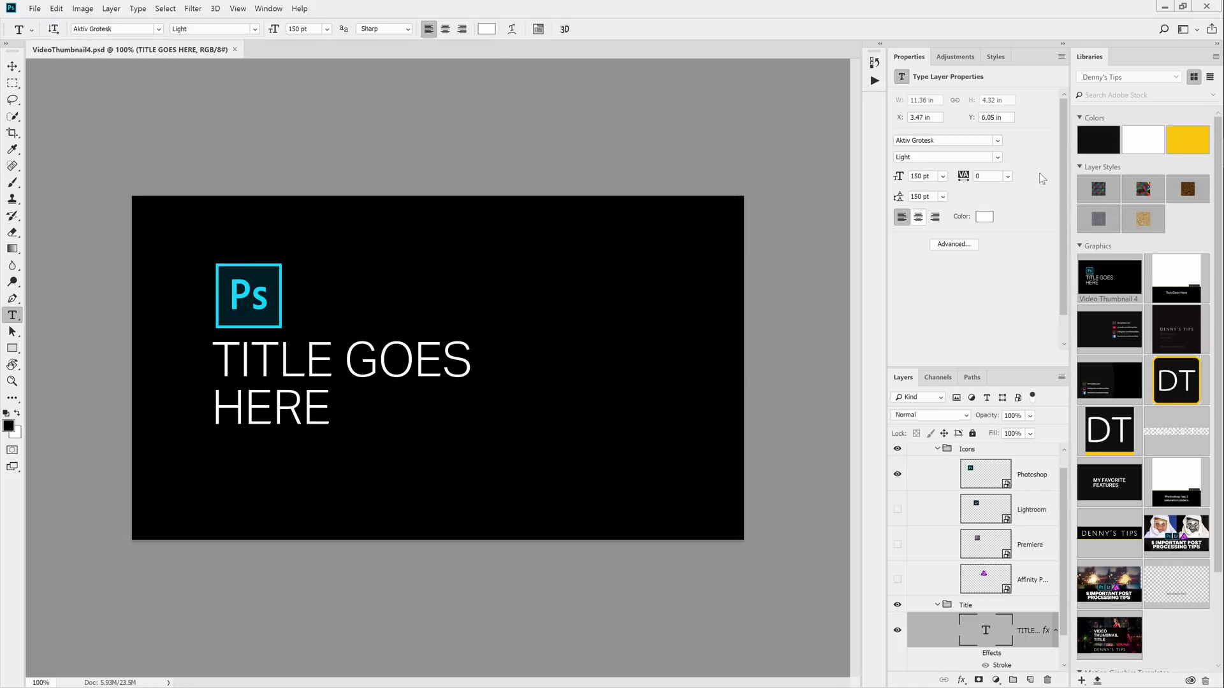
Try the library Highlight and Text colours on the title, then apply the gold Style 1 layer style.
click(1187, 137)
click(1142, 138)
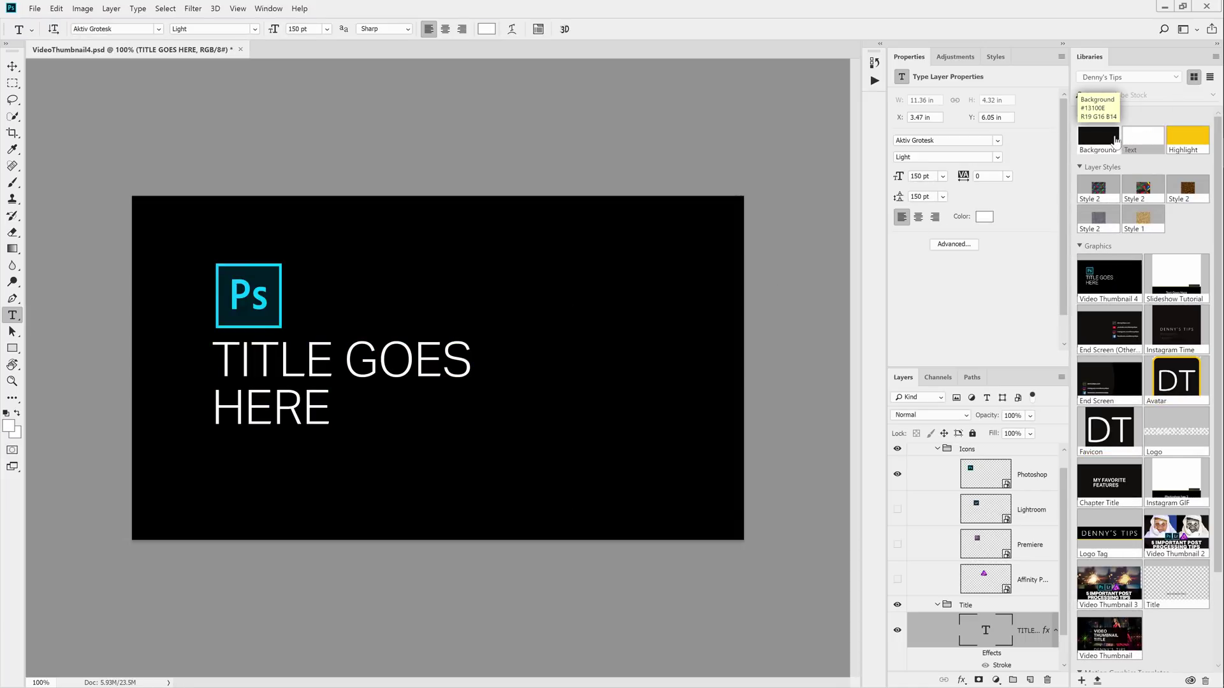
click(1099, 187)
click(1187, 187)
click(1135, 213)
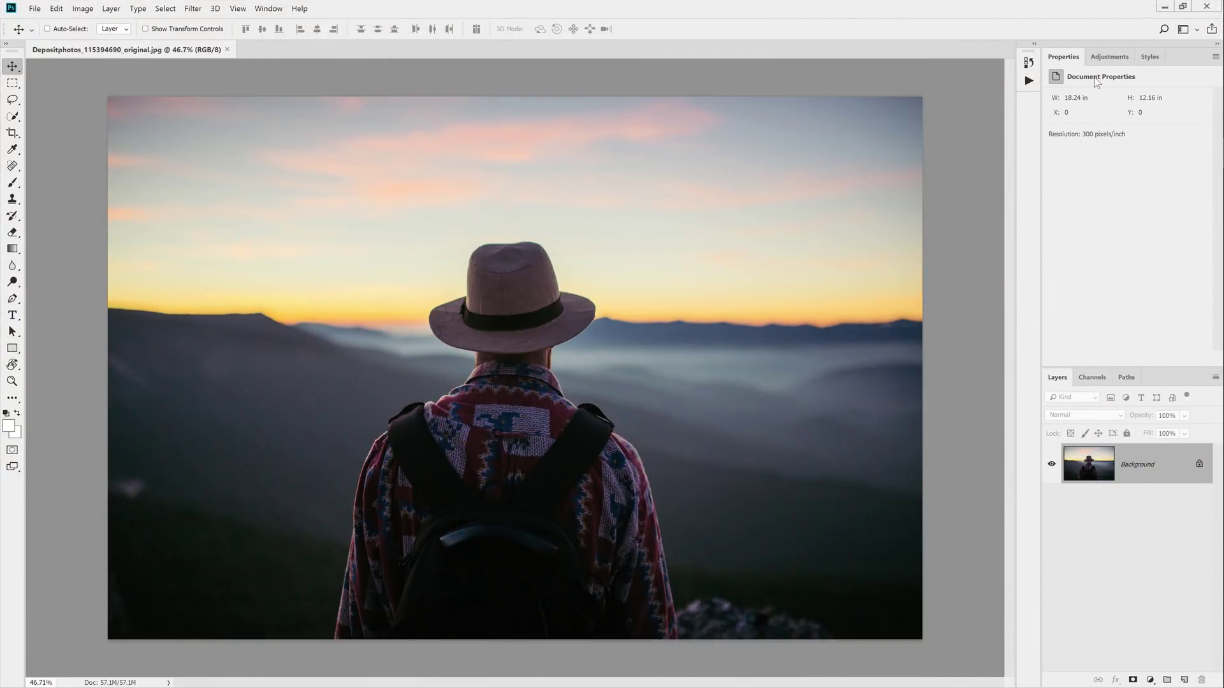
Add a Curves adjustment layer that lifts the RGB midtones and deepens the shadows.
click(1109, 56)
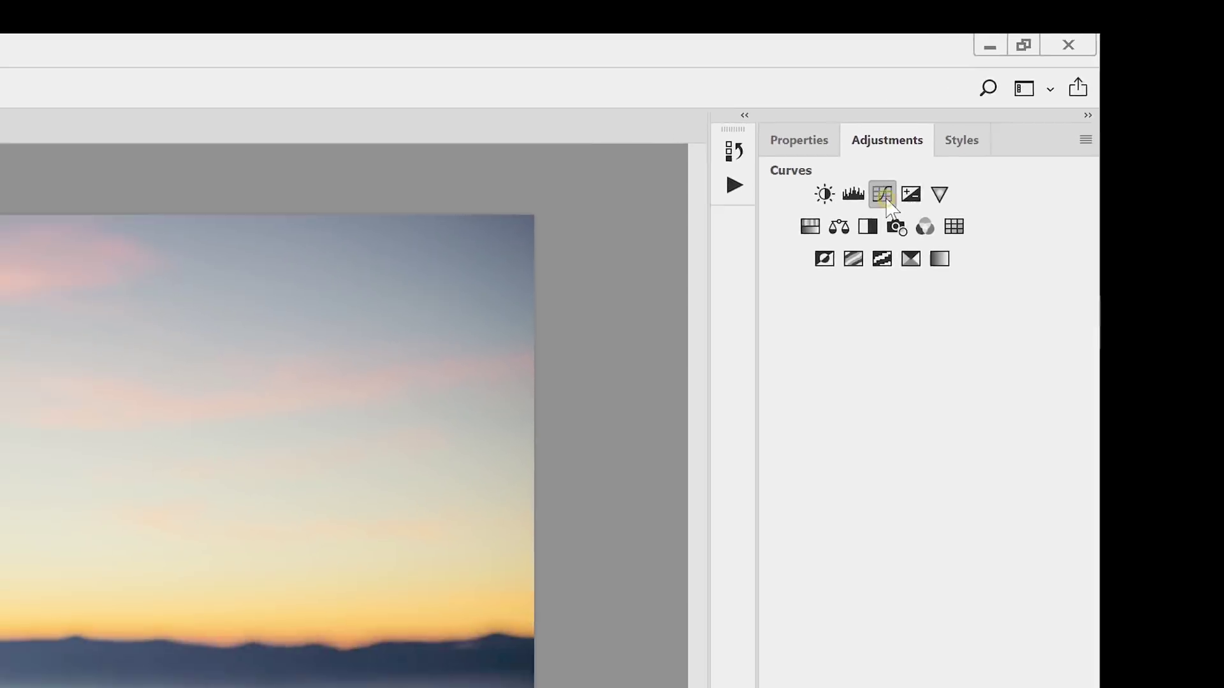
click(602, 340)
drag(1141, 189, 1134, 169)
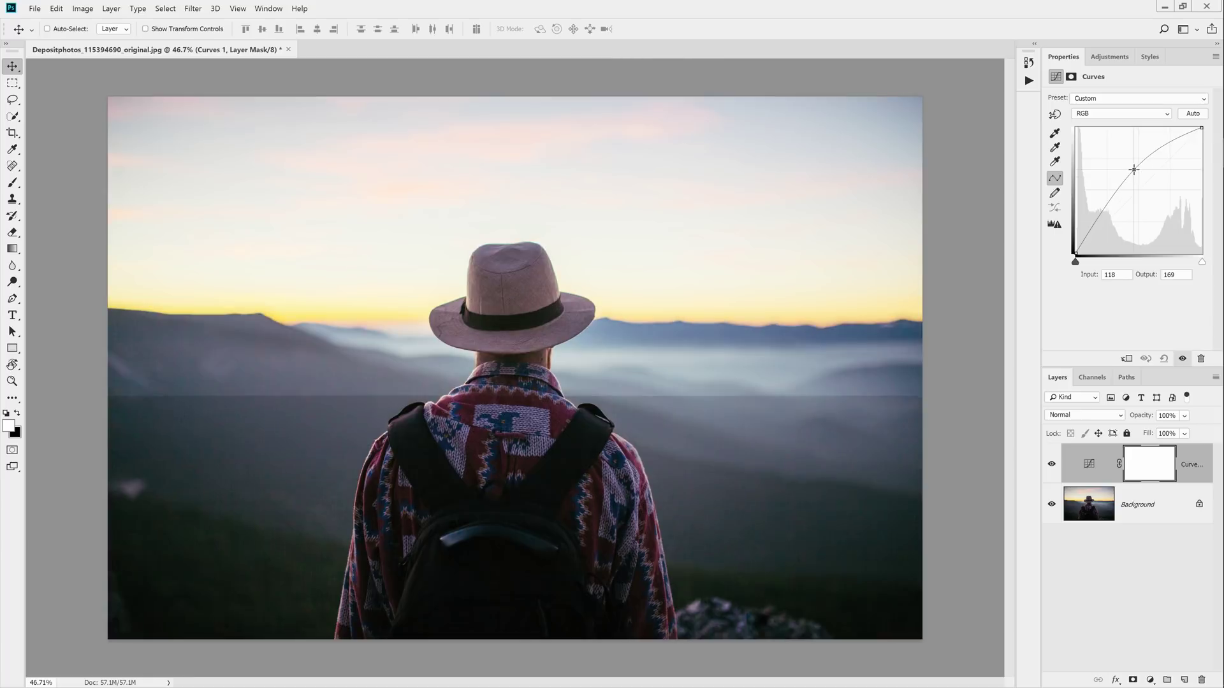
click(1101, 219)
drag(1101, 220, 1102, 220)
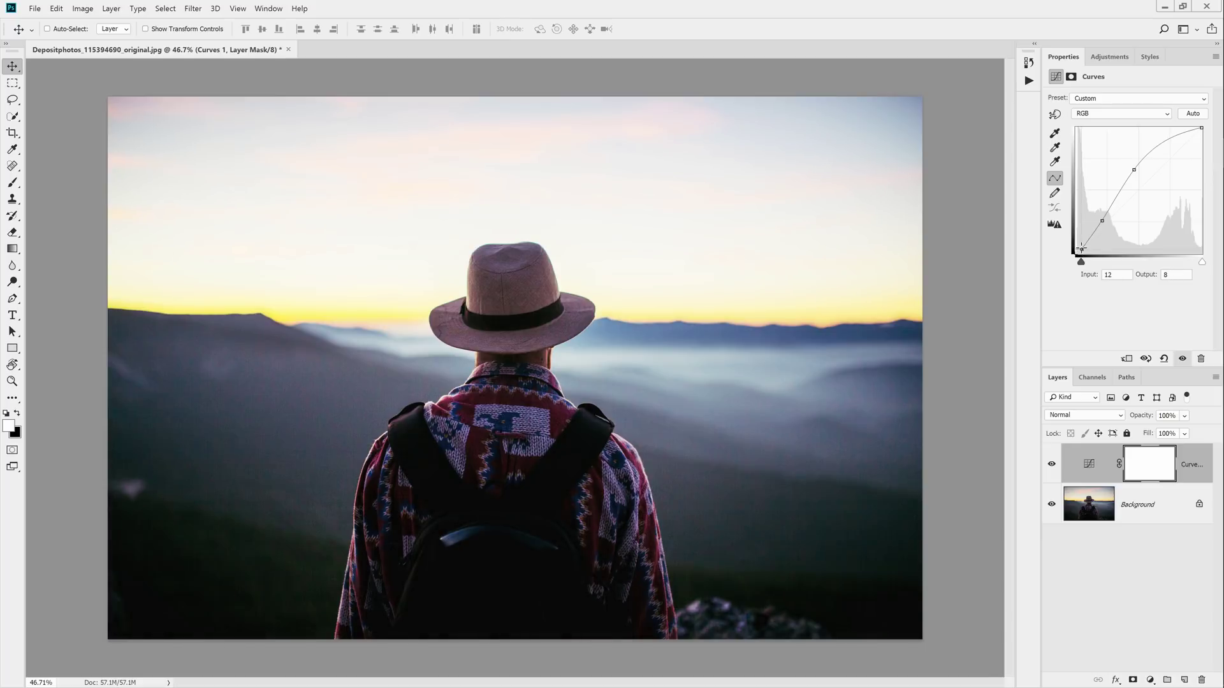
Pull the Blue channel's midpoint down to warm the photo.
click(1141, 115)
click(1122, 155)
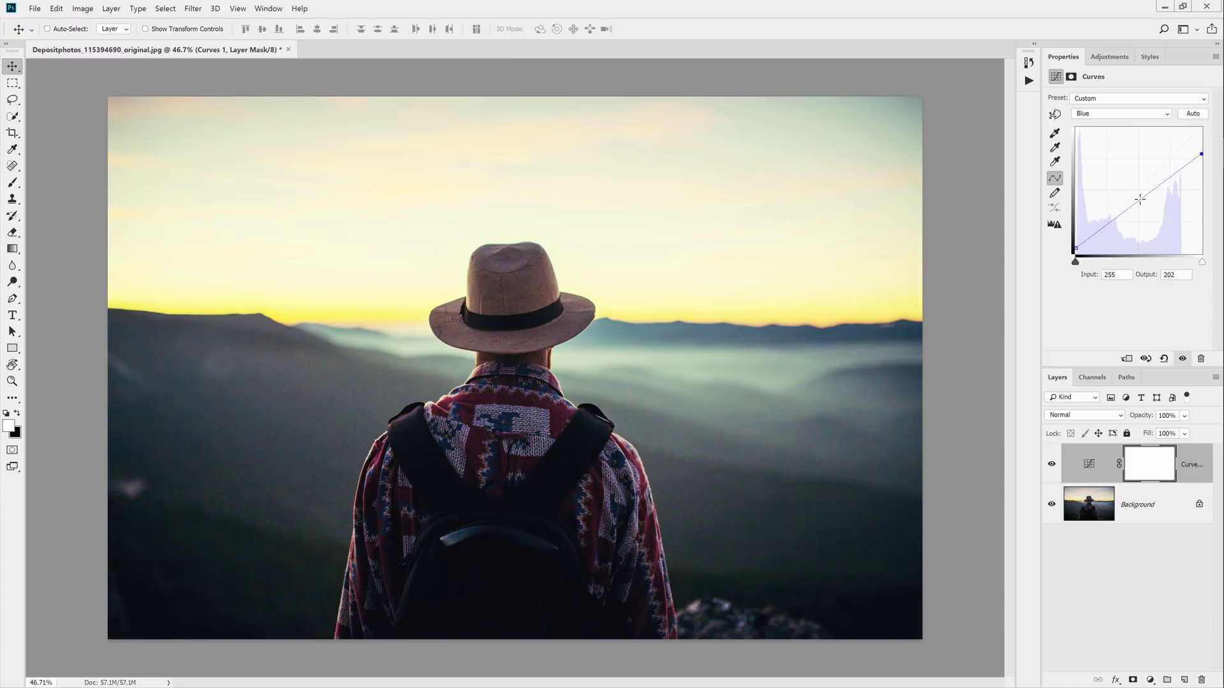
drag(1141, 191, 1143, 200)
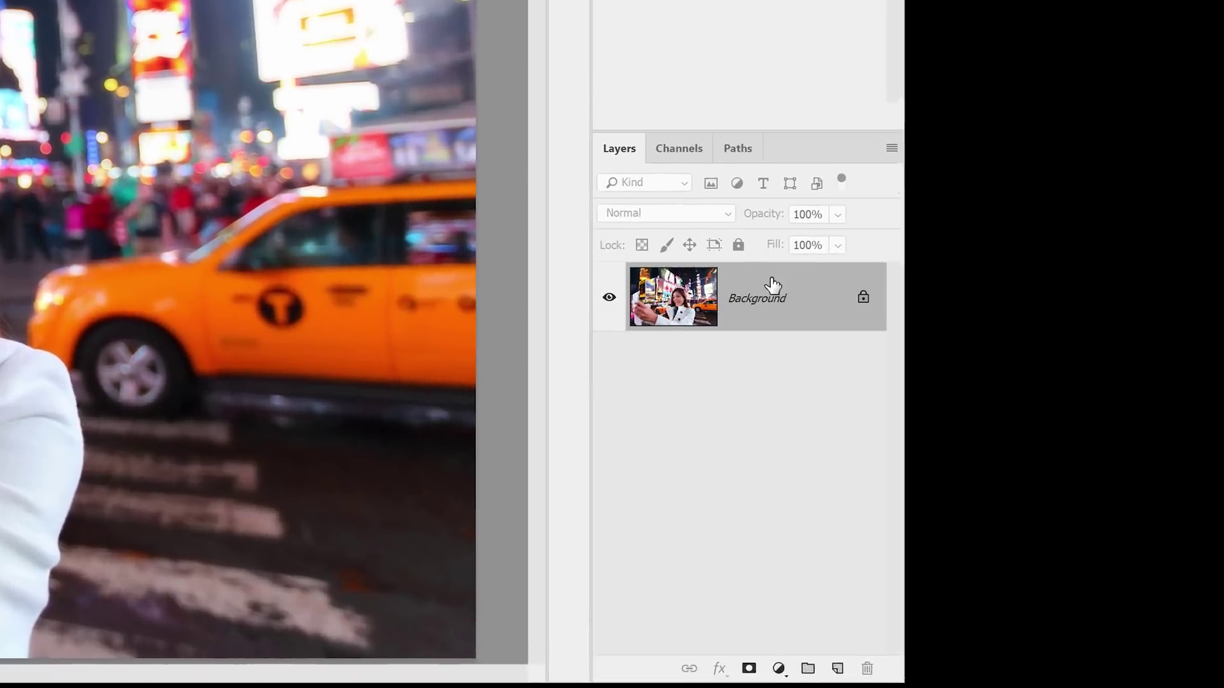
Bring up the Background layer's context menu and dismiss it without converting the layer.
right_click(1141, 456)
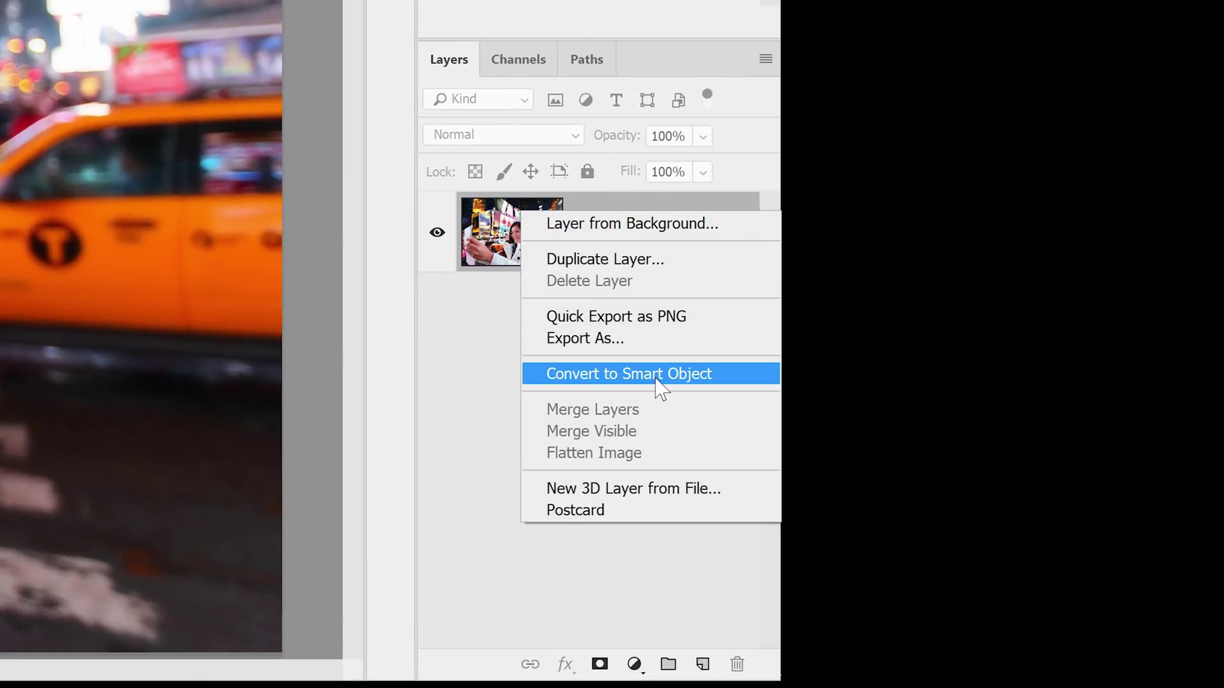
key(Escape)
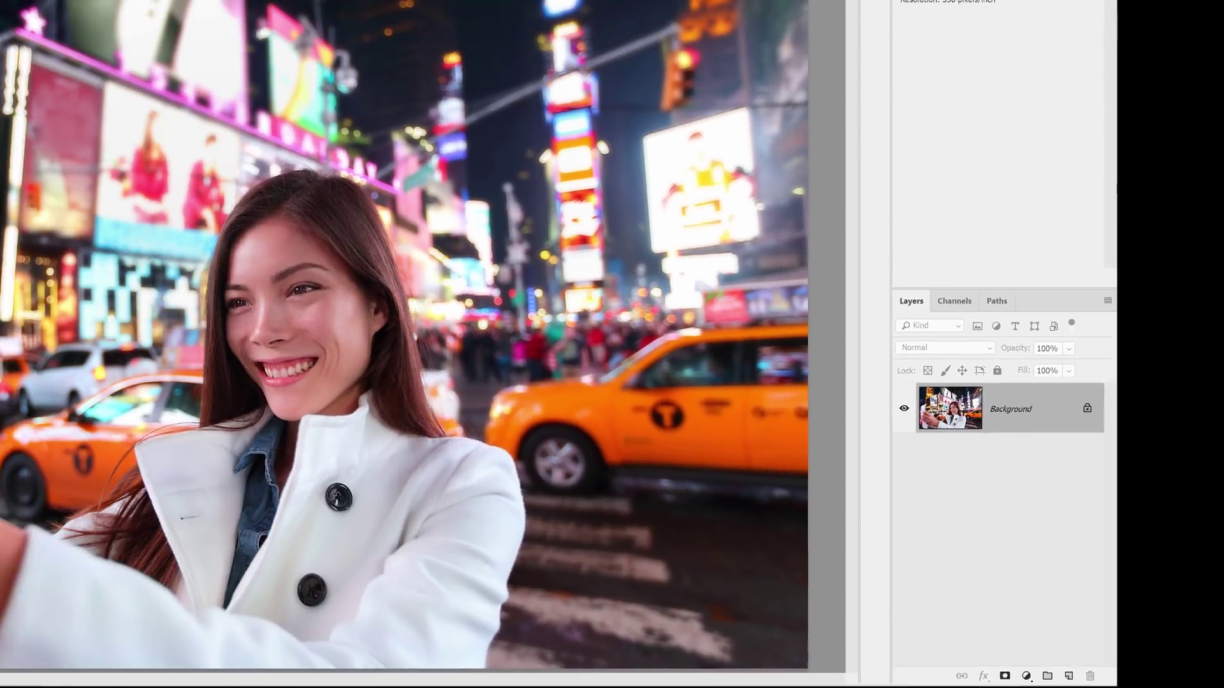
click(56, 8)
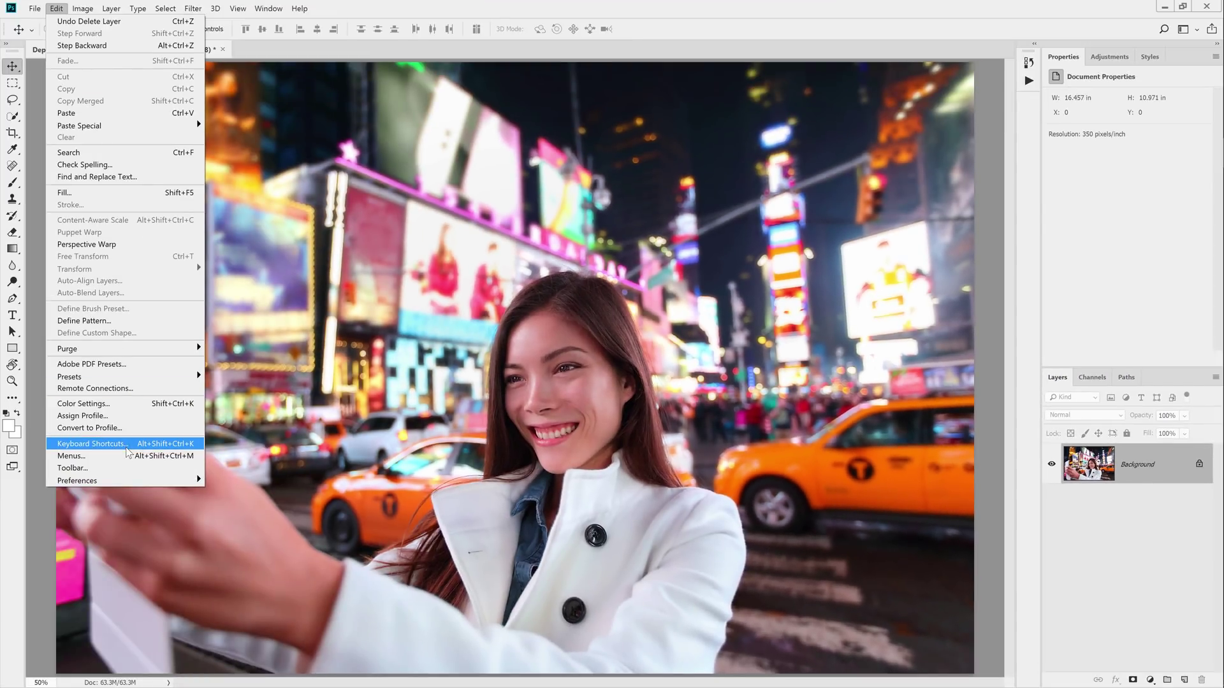
click(95, 443)
click(487, 271)
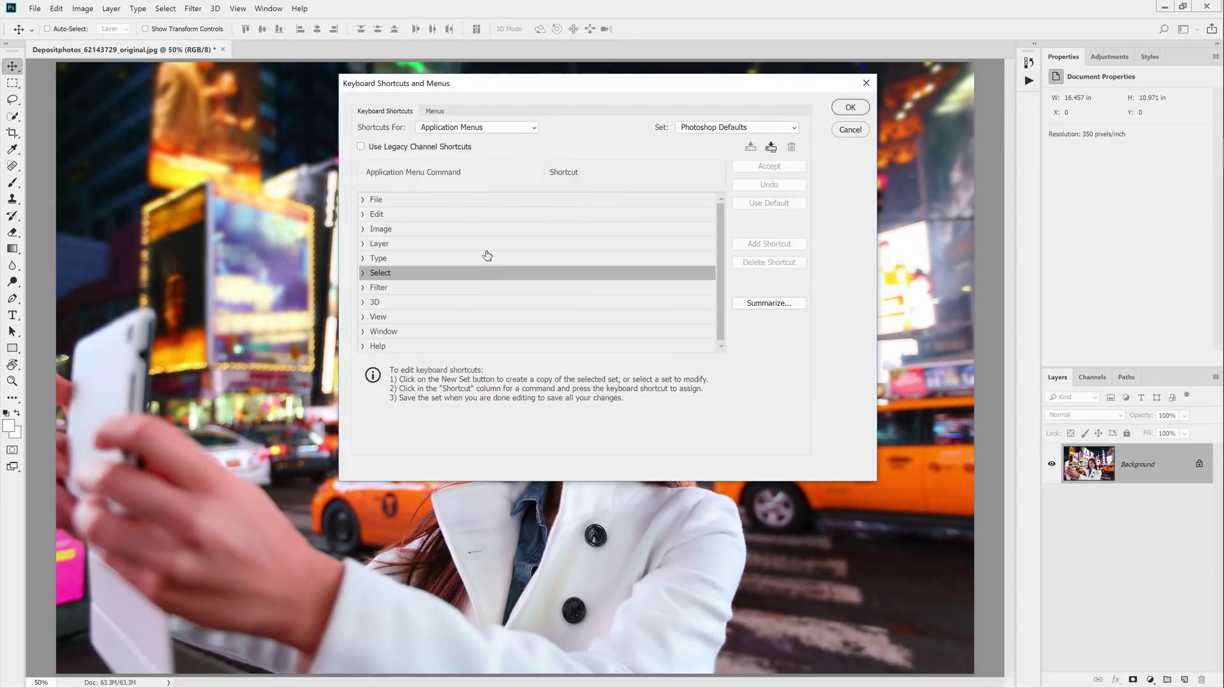
double_click(512, 246)
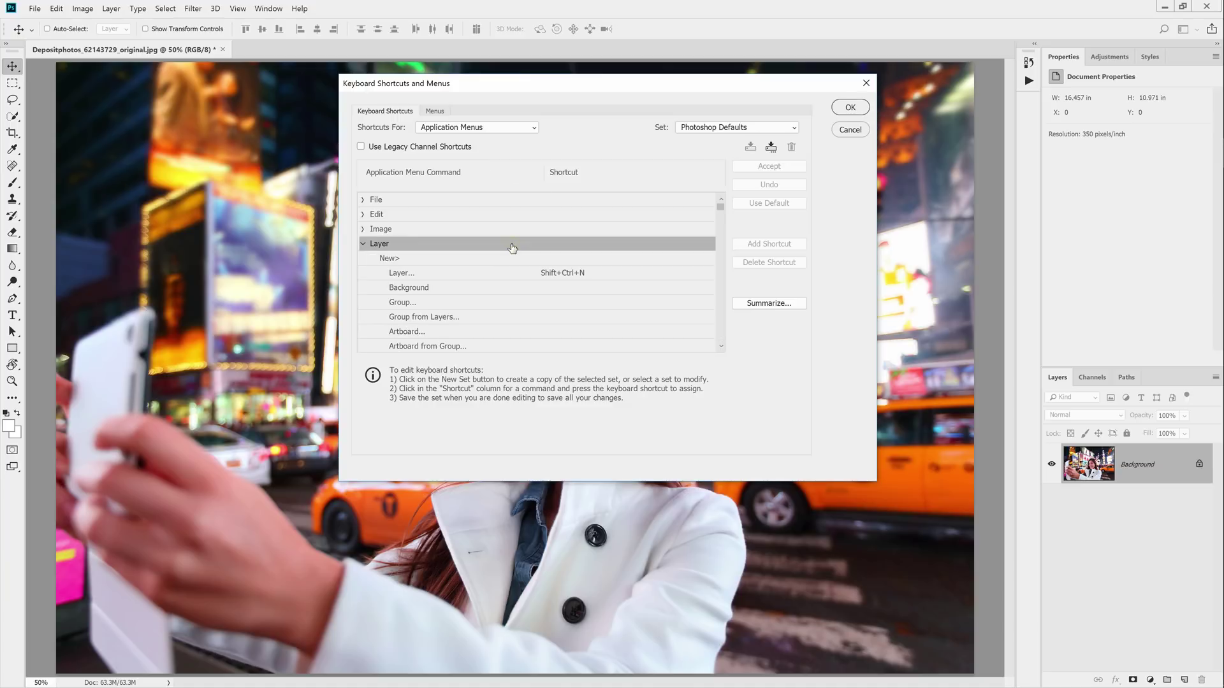
scroll(501, 303, down, 1)
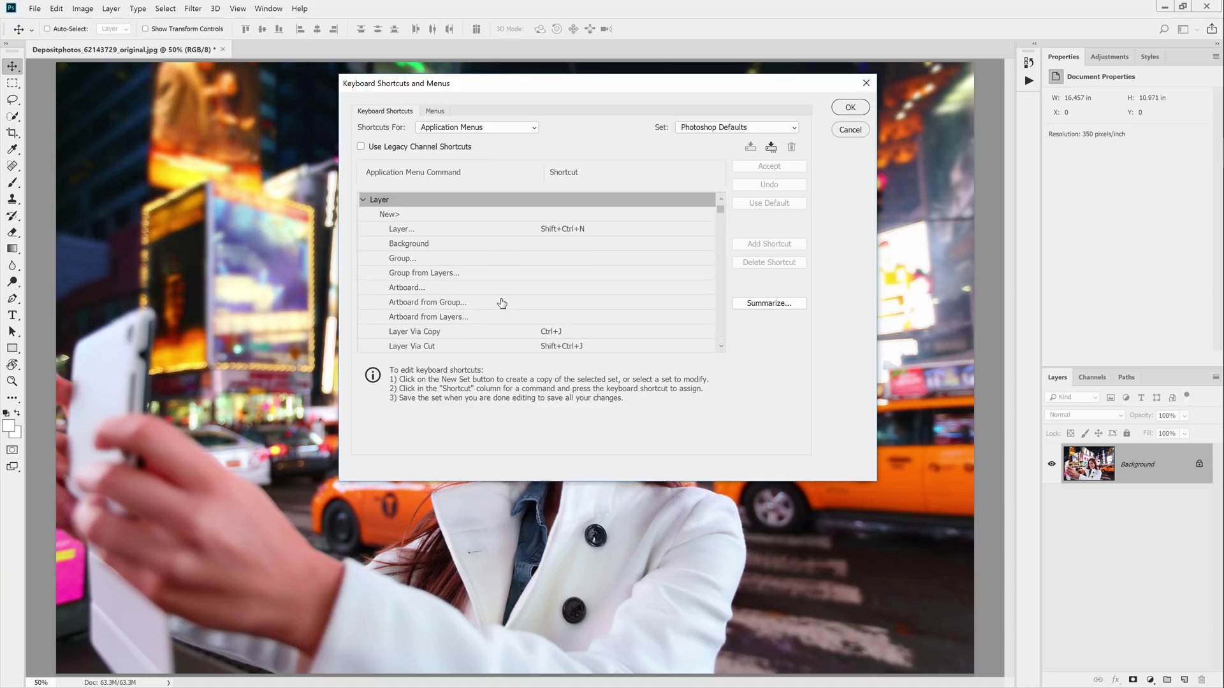
click(843, 131)
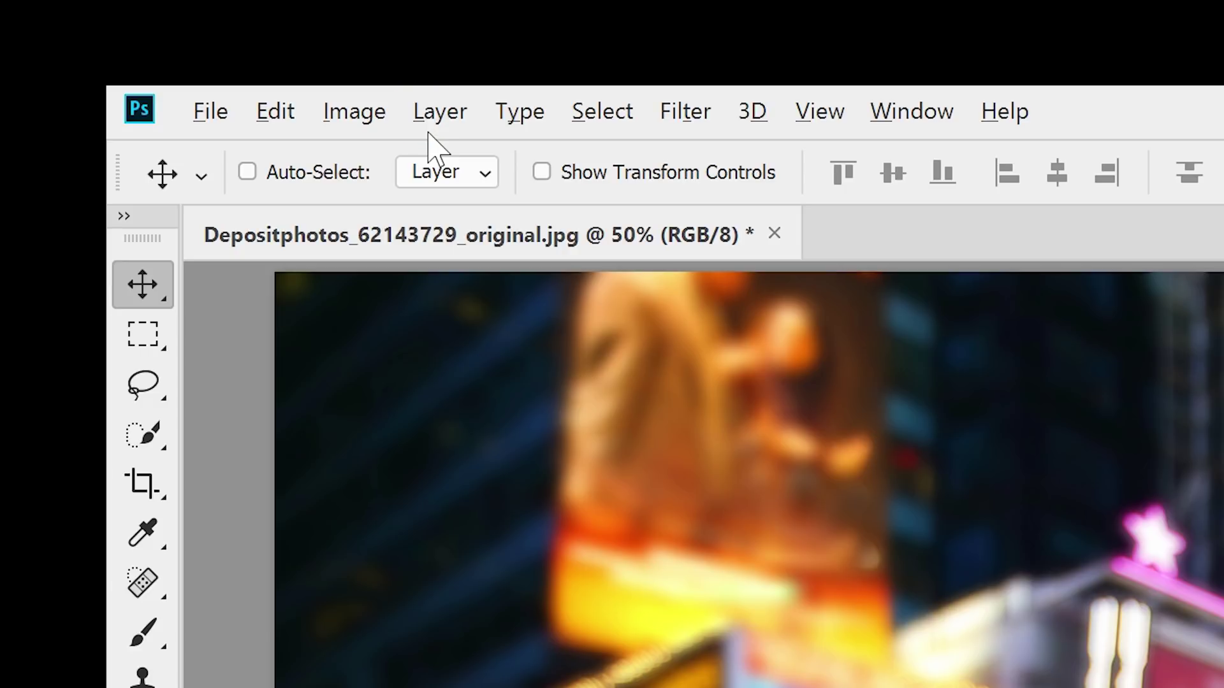
Convert the Times Square photo layer to a smart object from the Layer menu.
click(428, 133)
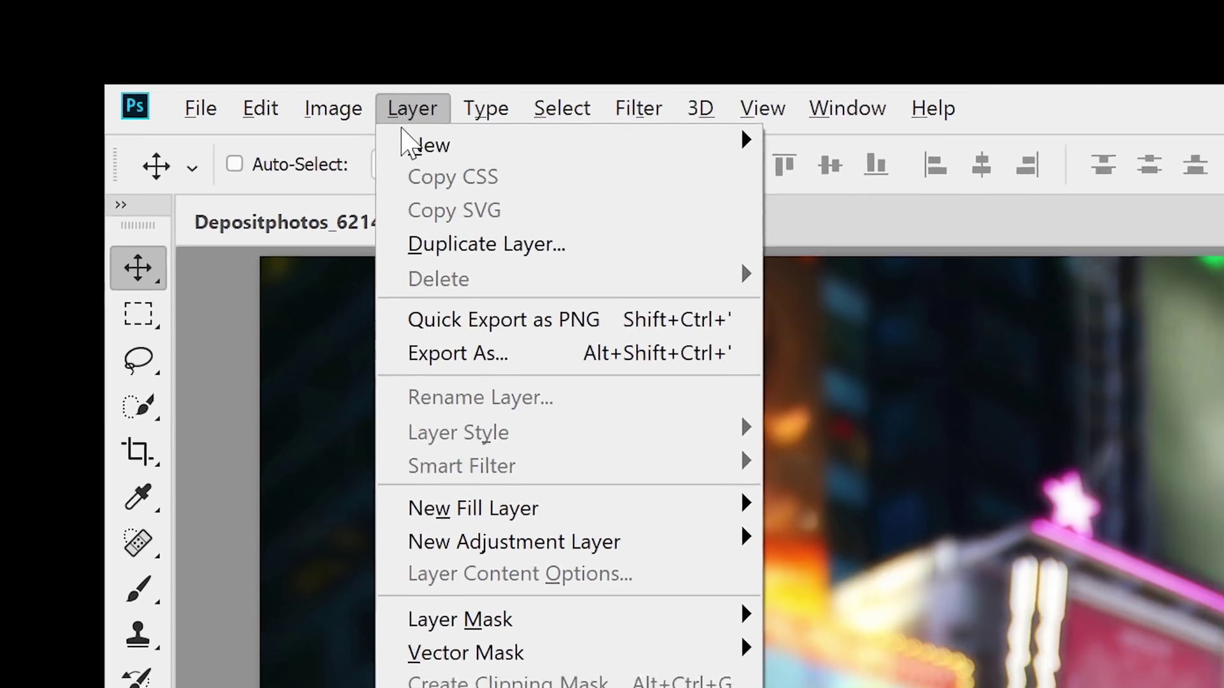
key(Down)
key(Down)
key(Down)
key(Down)
key(Down)
key(Down)
key(Down)
key(Down)
key(Down)
key(Right)
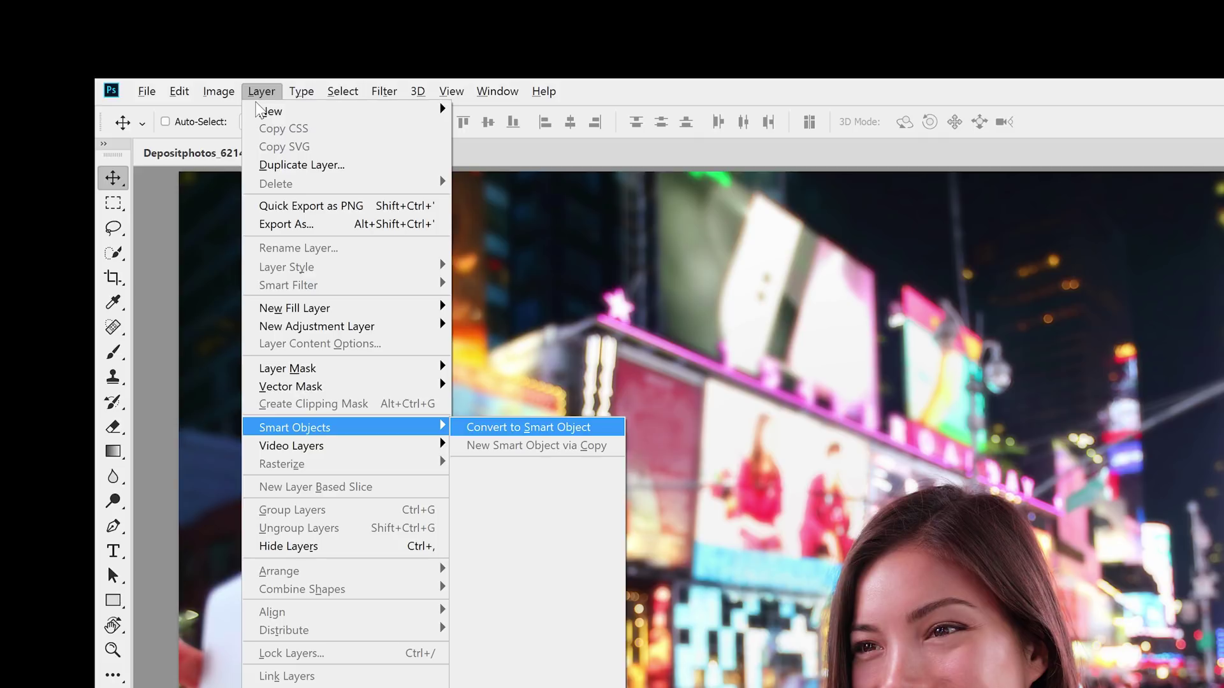
key(Return)
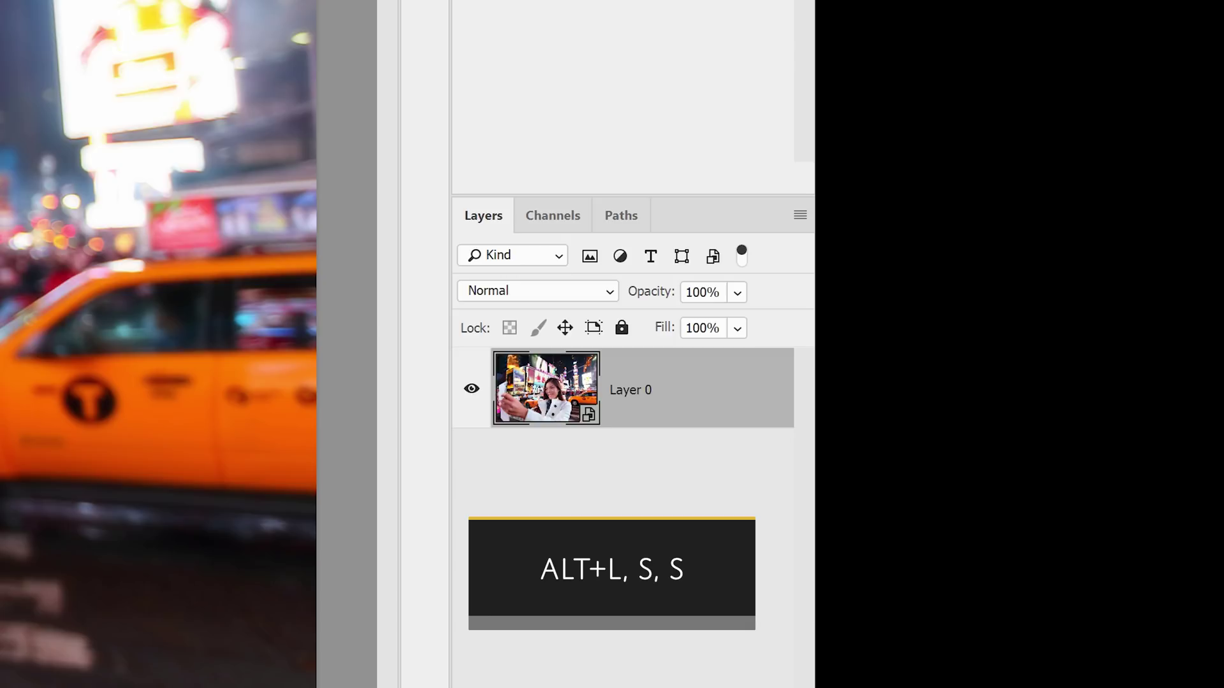
Undo and redo the smart object conversion, then bring up Color Balance with Ctrl+B.
key(ctrl+z)
key(ctrl+z)
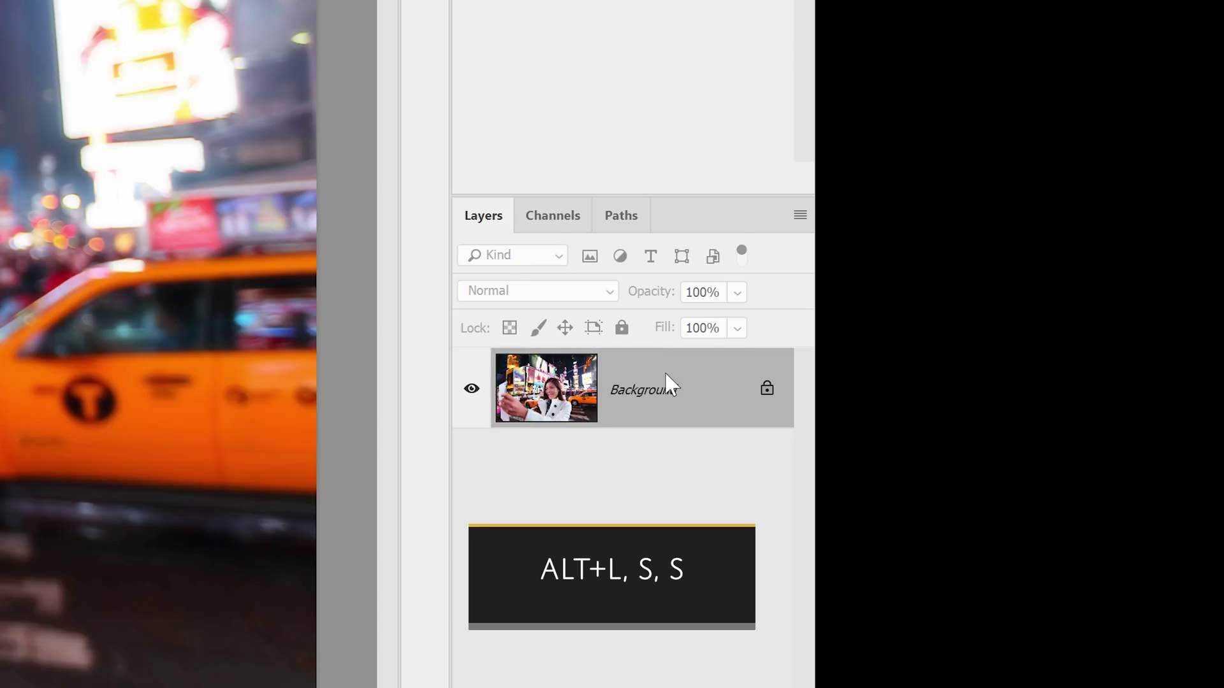
key(ctrl+shift+z)
key(ctrl+shift+z)
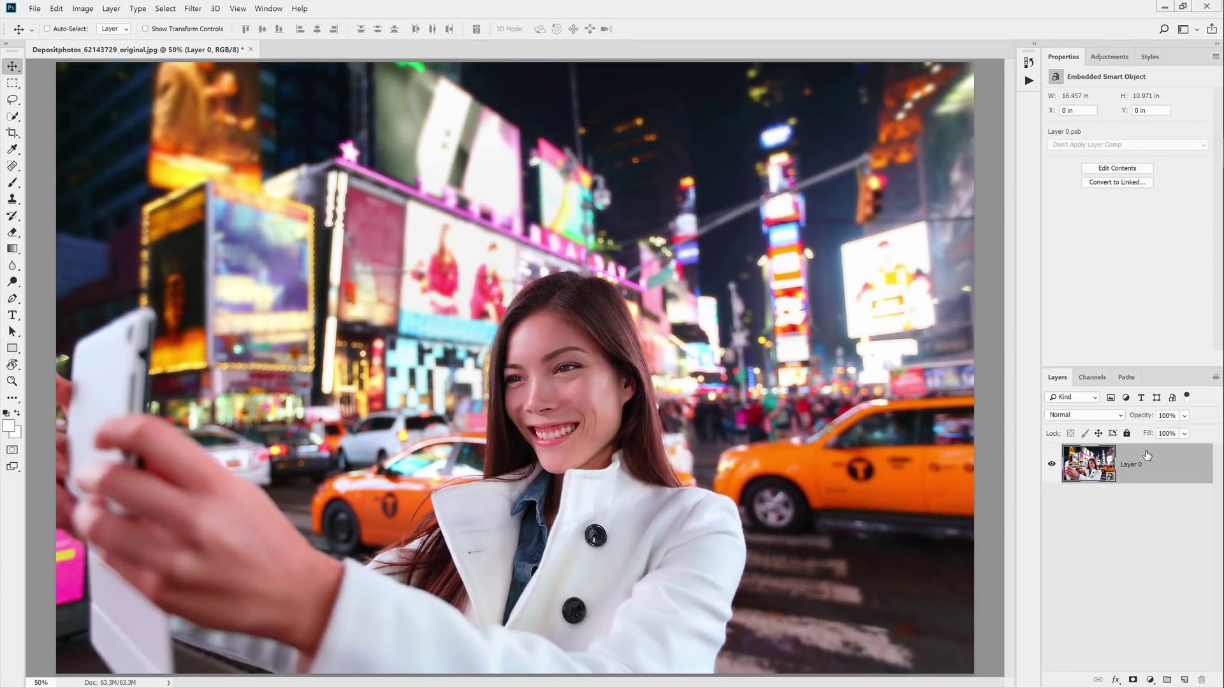
key(ctrl+b)
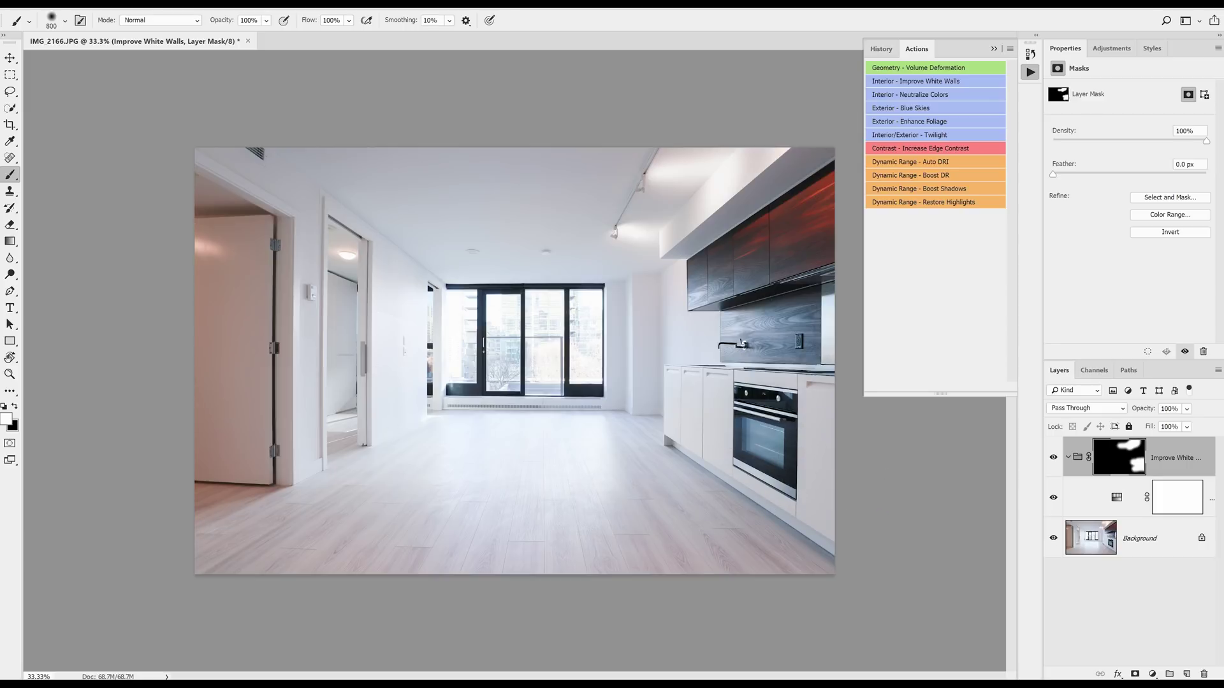
Run the Interior - Neutralize Colors and Dynamic Range - Auto DRI actions in button mode.
click(938, 101)
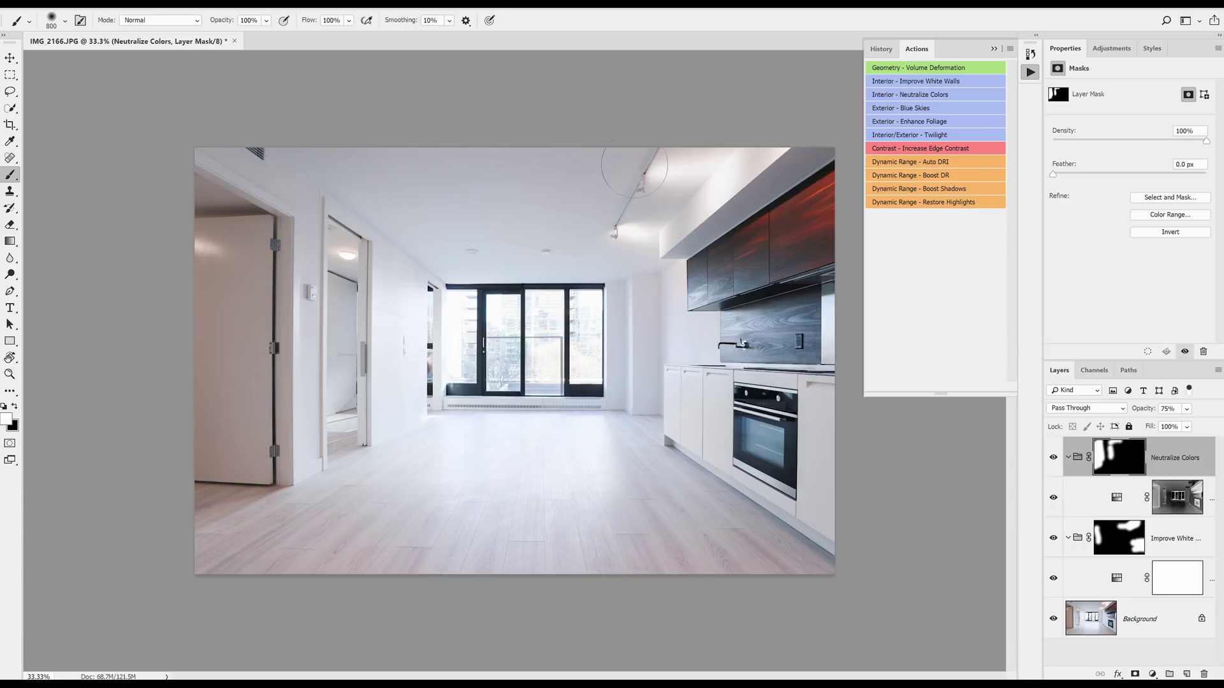
click(963, 163)
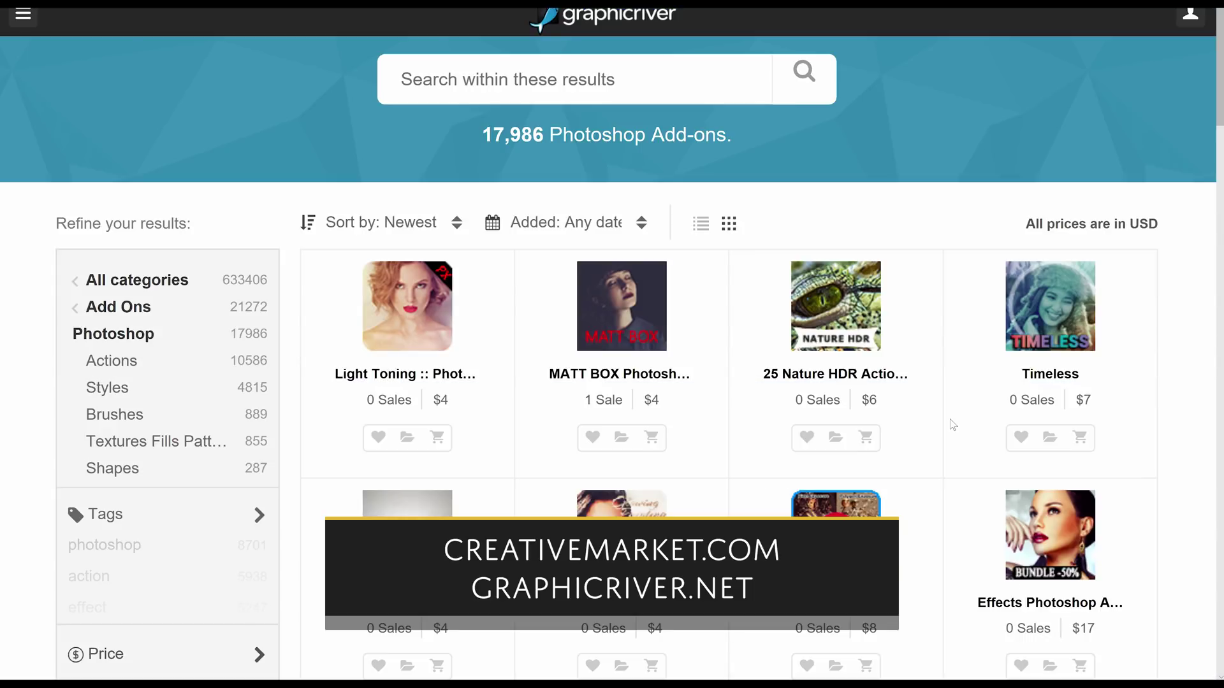
Go to page 2 of GraphicRiver's Photoshop add-on results and scroll through it.
scroll(820, 508, down, 20)
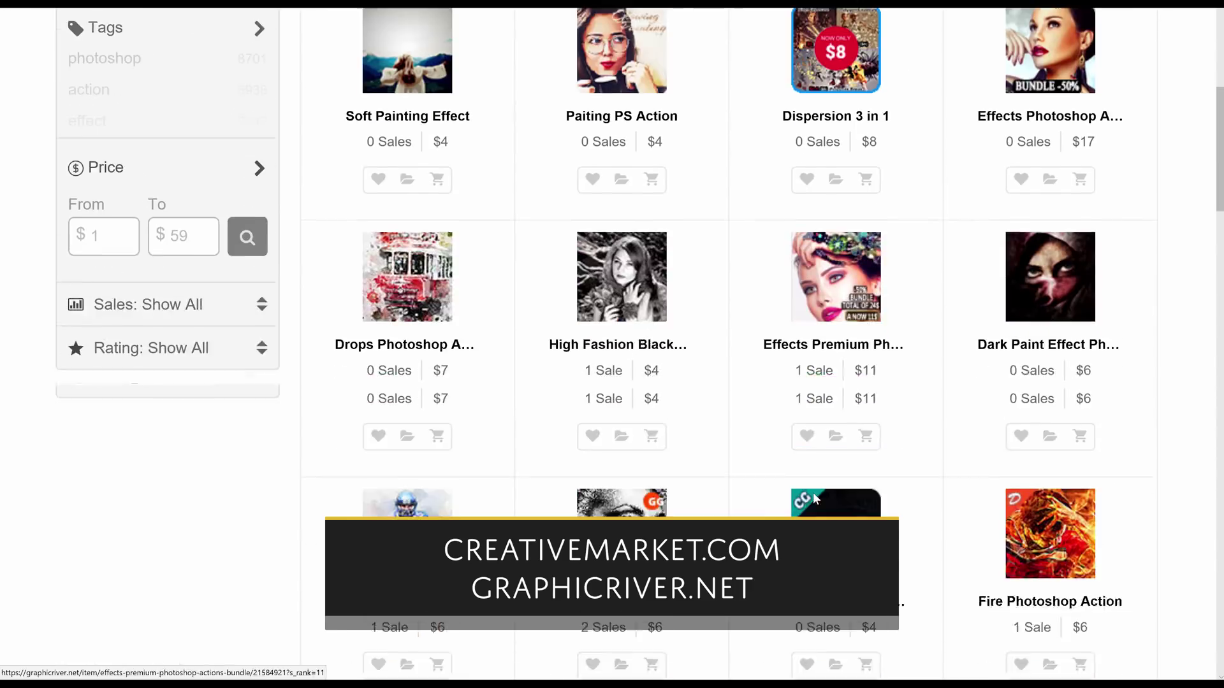
click(1109, 359)
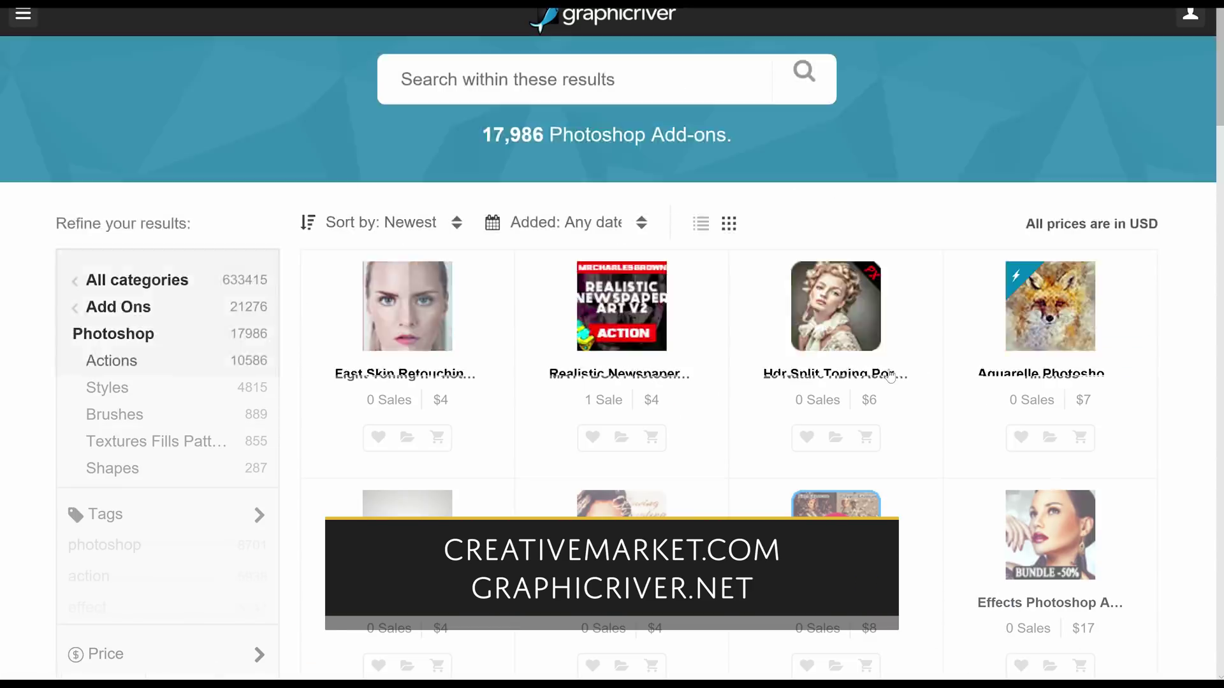
scroll(793, 411, down, 9)
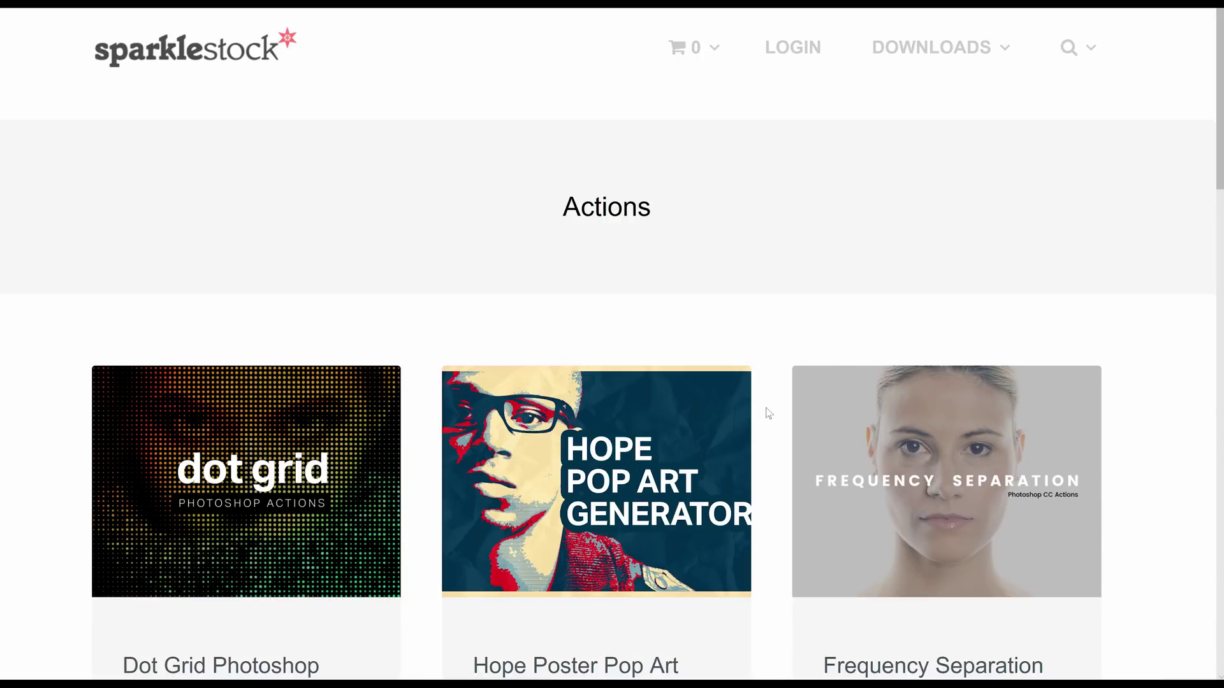
Open the Frequency Separation actions product and advance its image slideshow twice.
scroll(798, 303, down, 5)
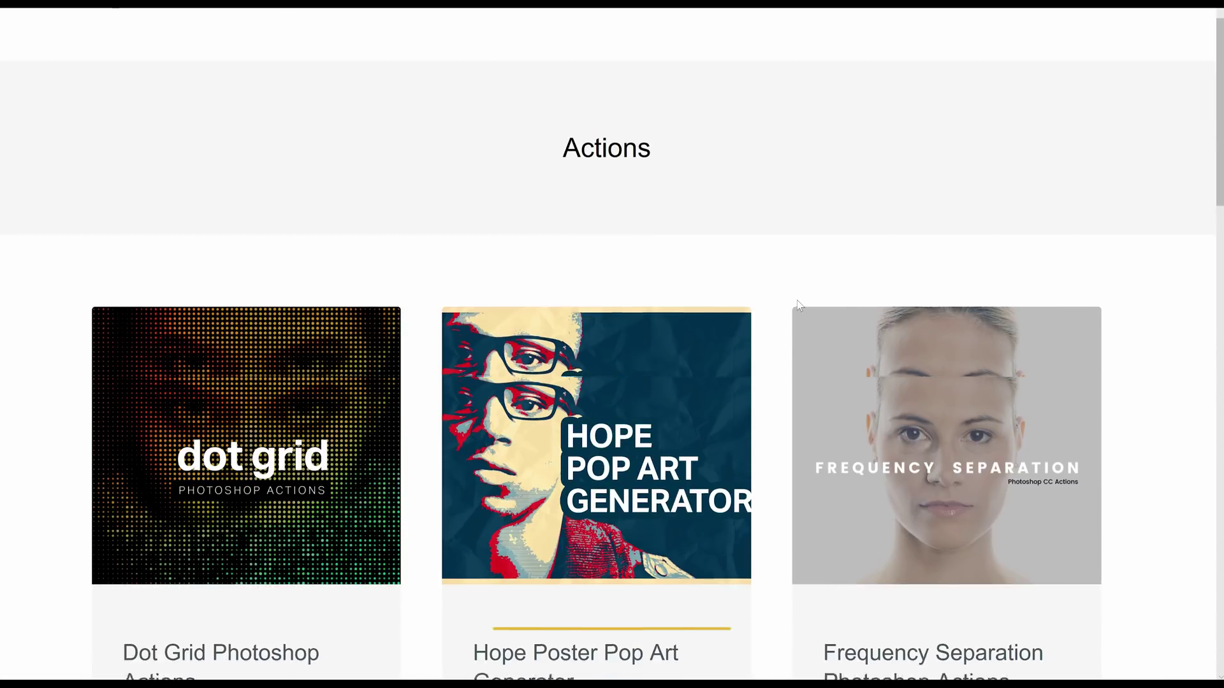
click(793, 286)
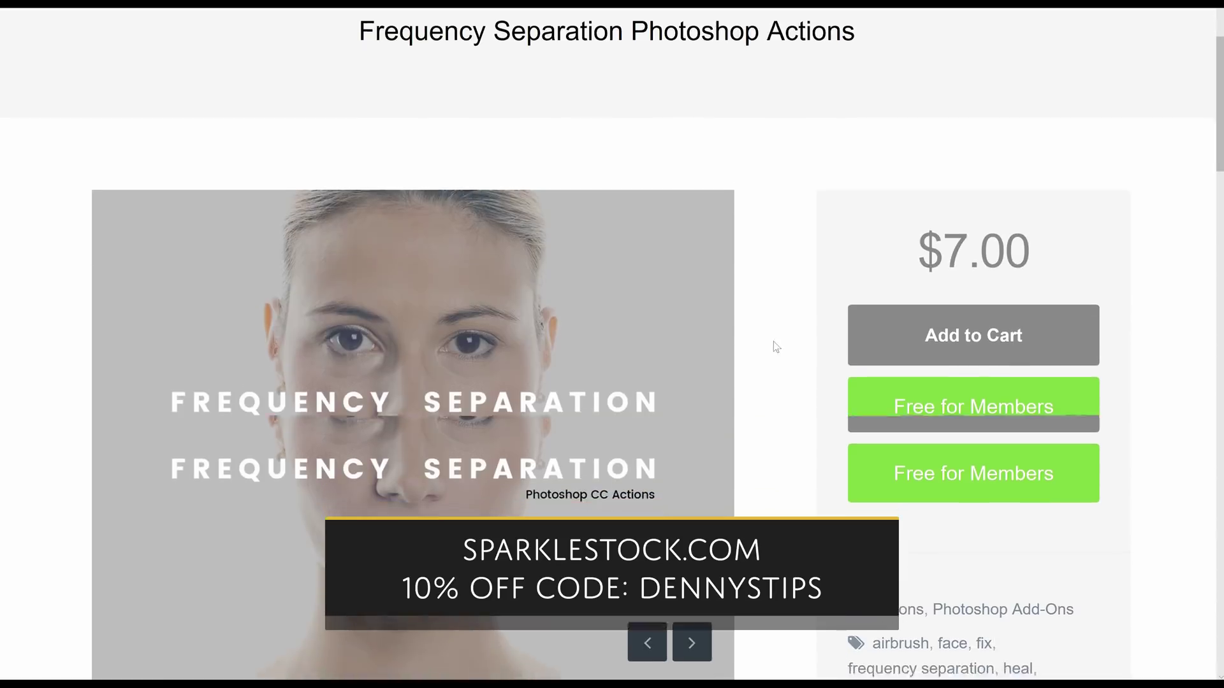
scroll(687, 432, down, 2)
click(690, 424)
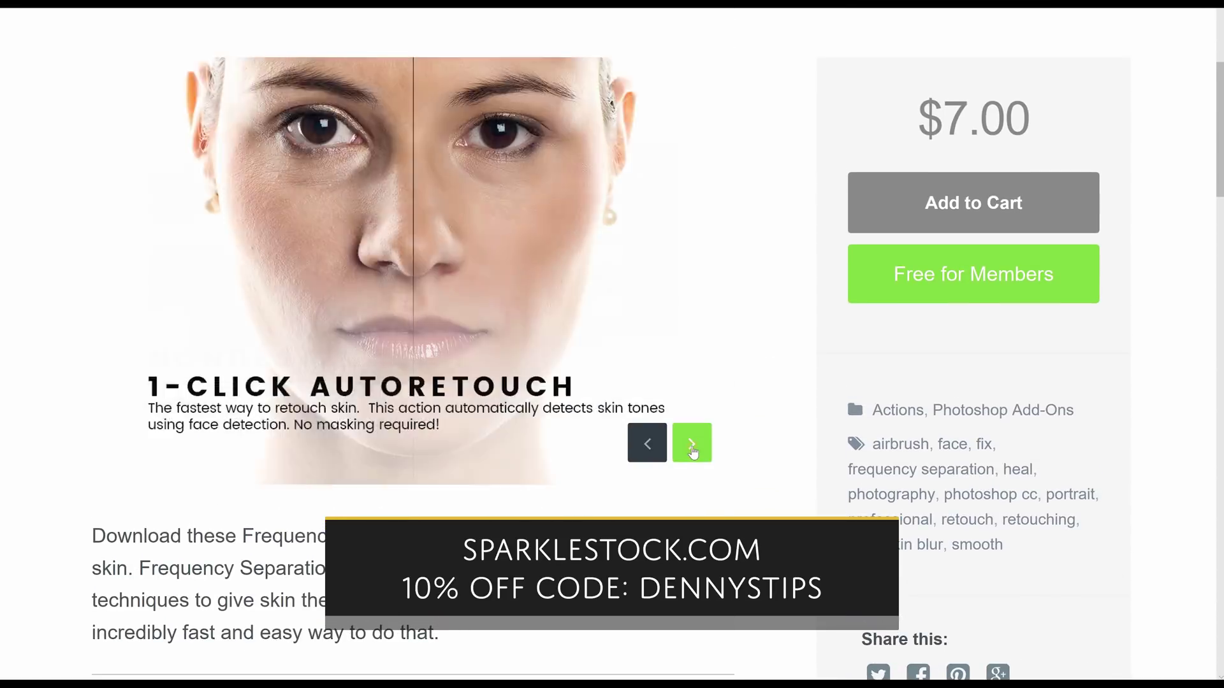
click(691, 440)
scroll(775, 461, down, 5)
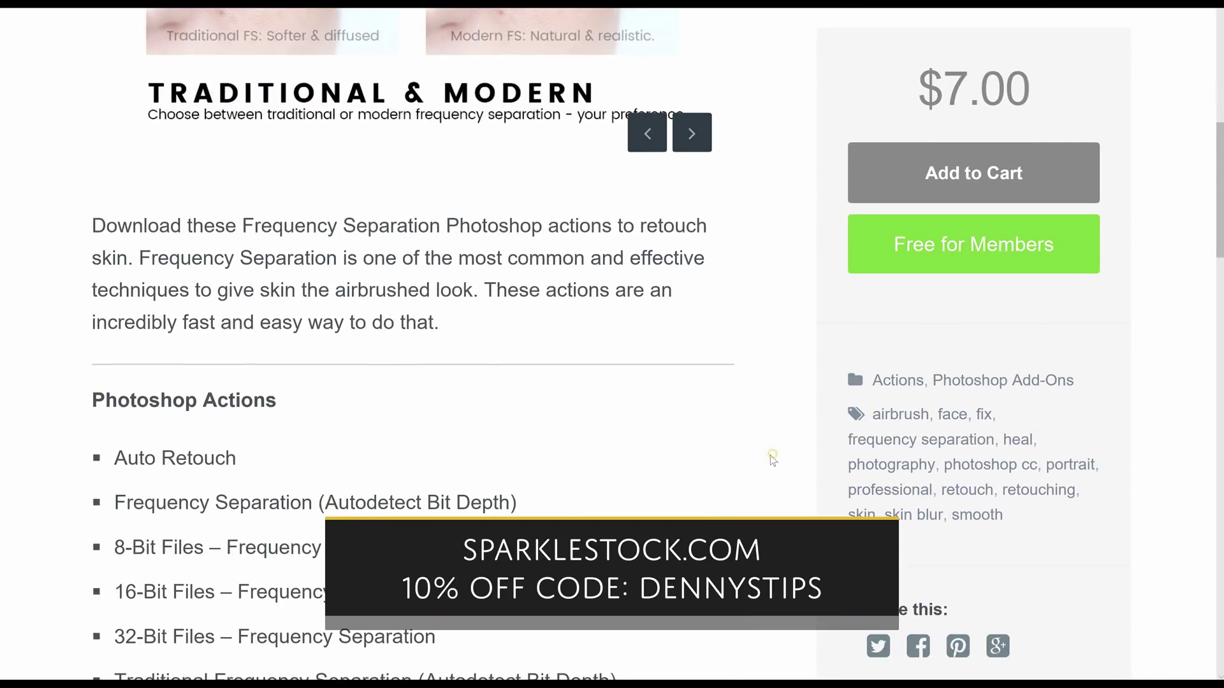
Return to the Actions category and load its next page.
key(alt+Left)
scroll(612, 494, down, 15)
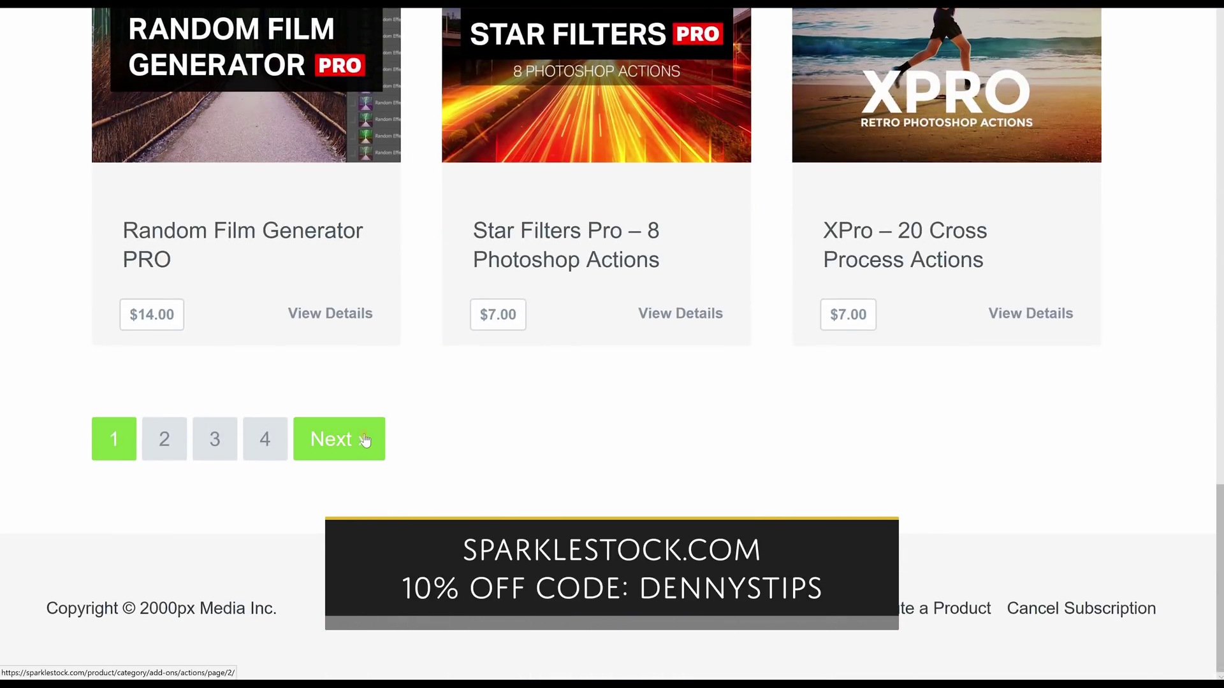
click(367, 441)
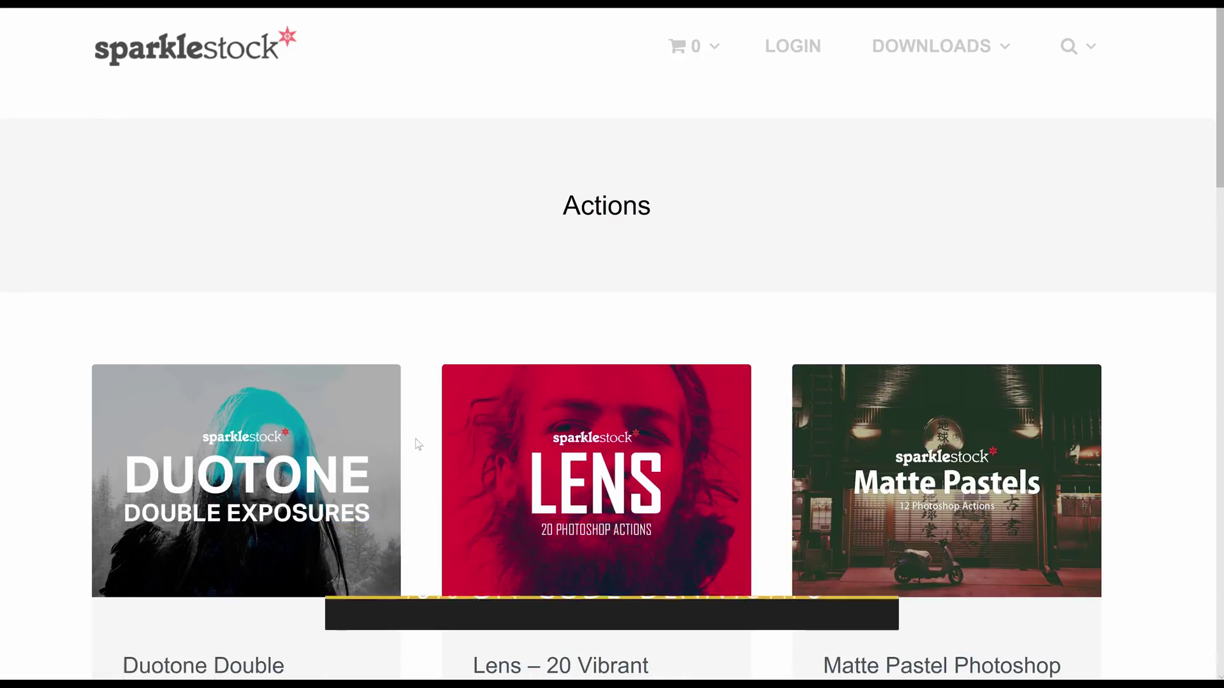
scroll(410, 437, down, 20)
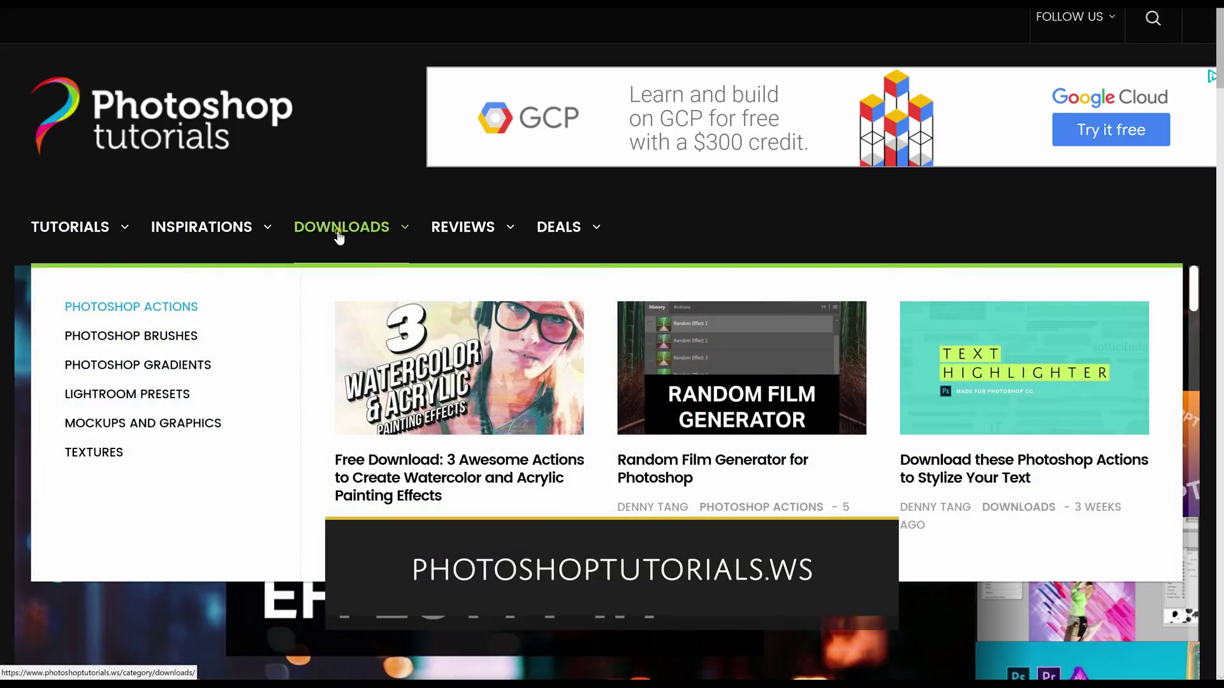
Open the DOWNLOADS page from the top navigation and scroll to its article list.
click(340, 237)
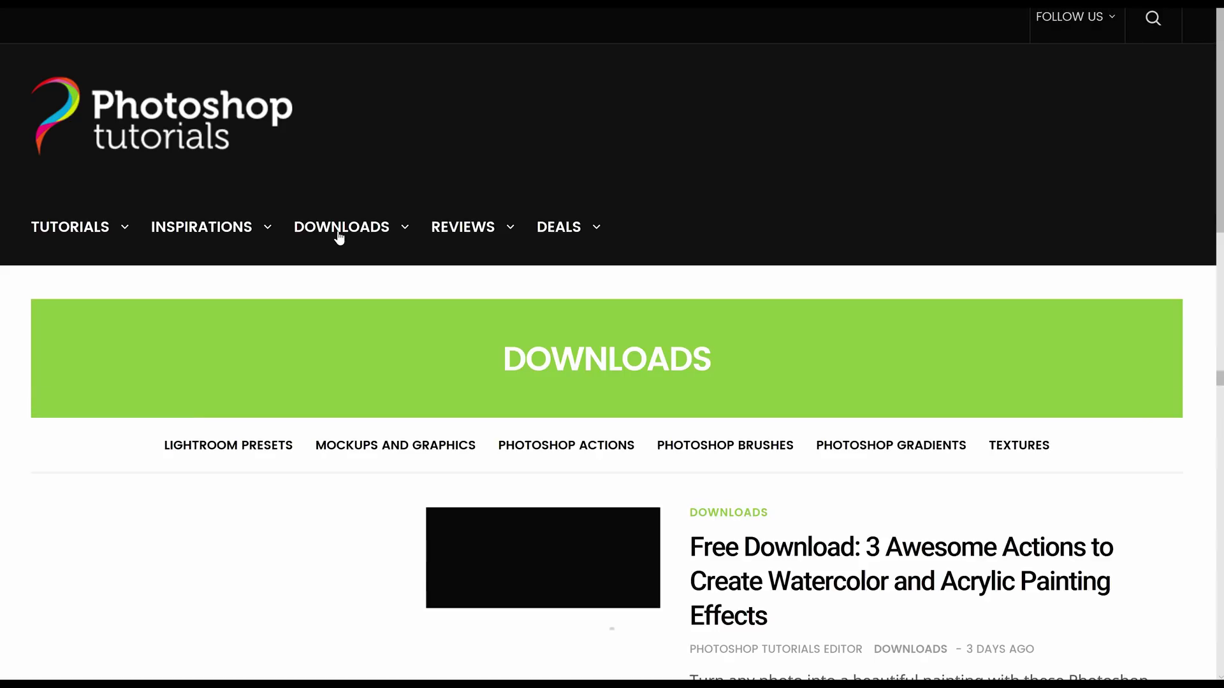
scroll(366, 459, down, 5)
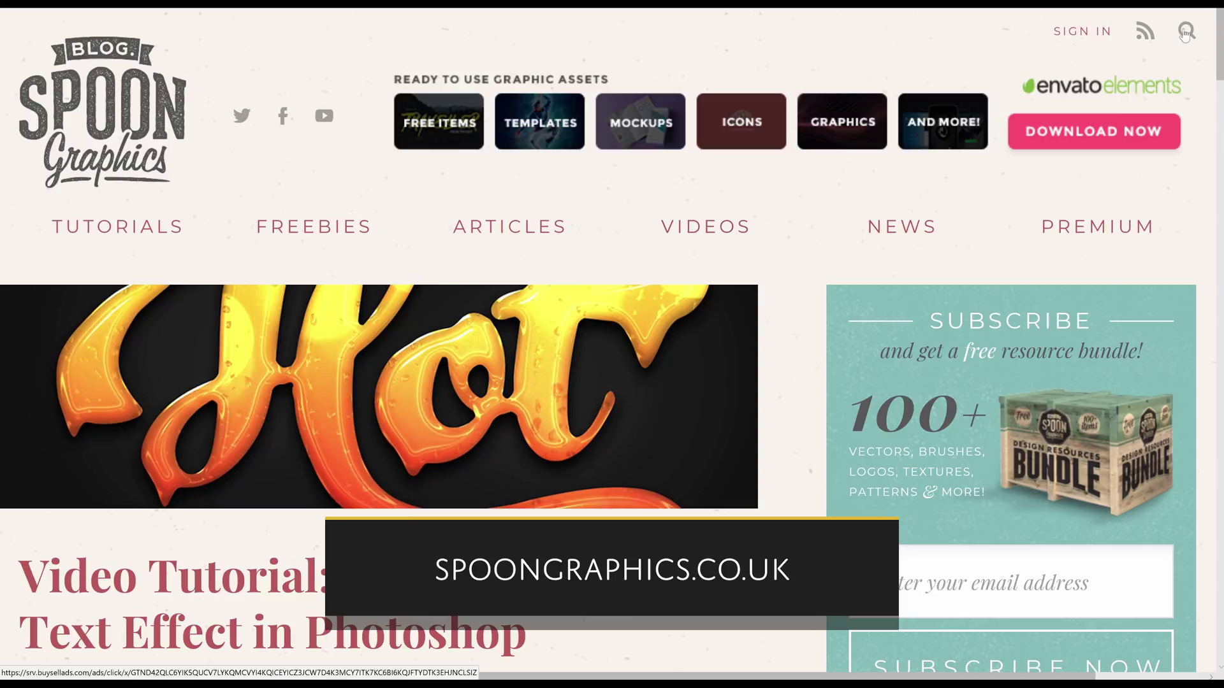
Search the Spoon Graphics blog for "actions" and scroll the results.
click(1185, 33)
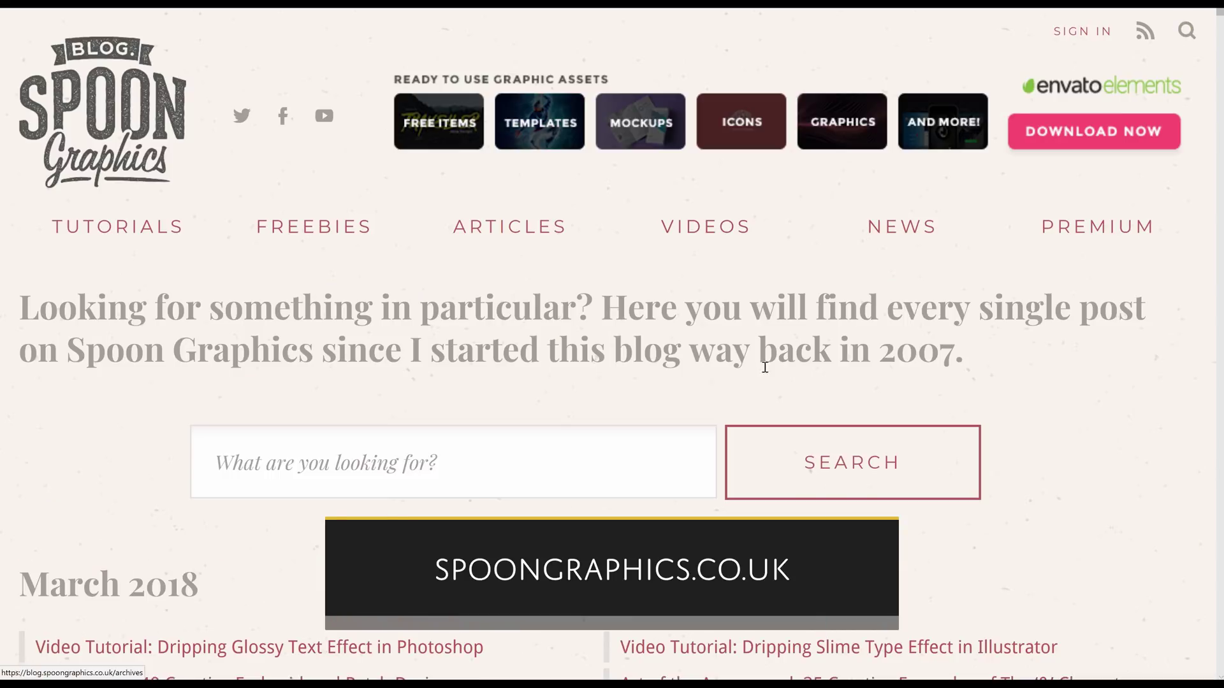
click(497, 472)
text(actions)
key(Return)
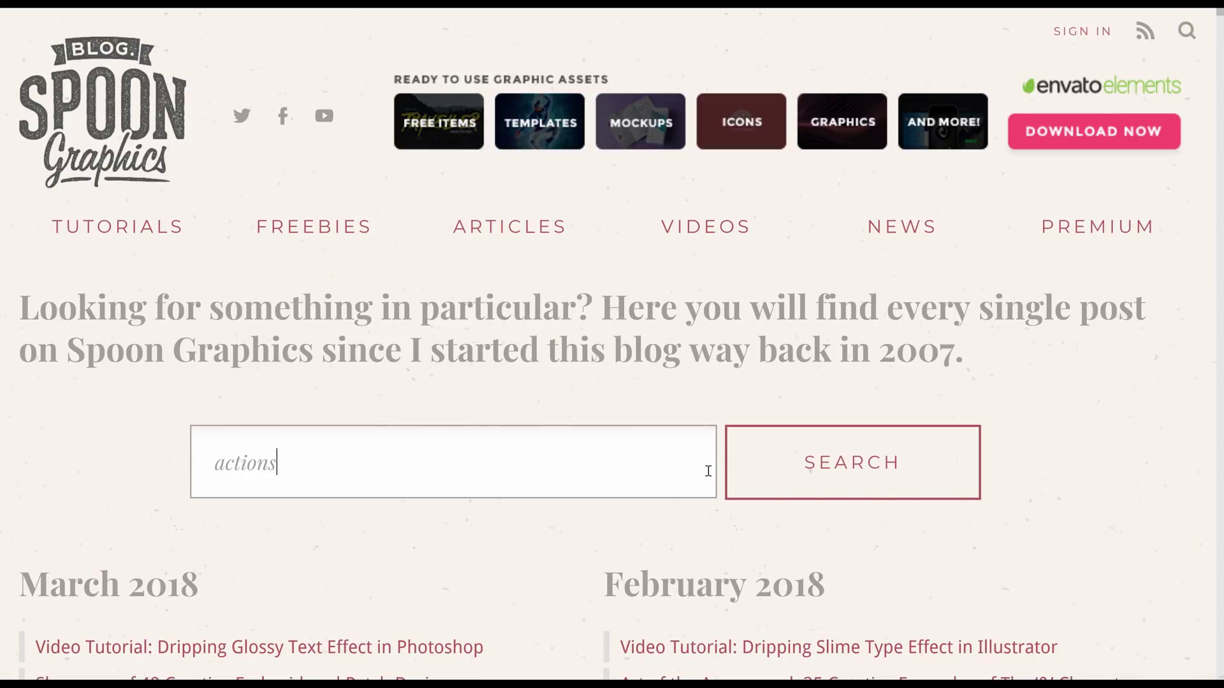
click(809, 478)
scroll(745, 503, down, 6)
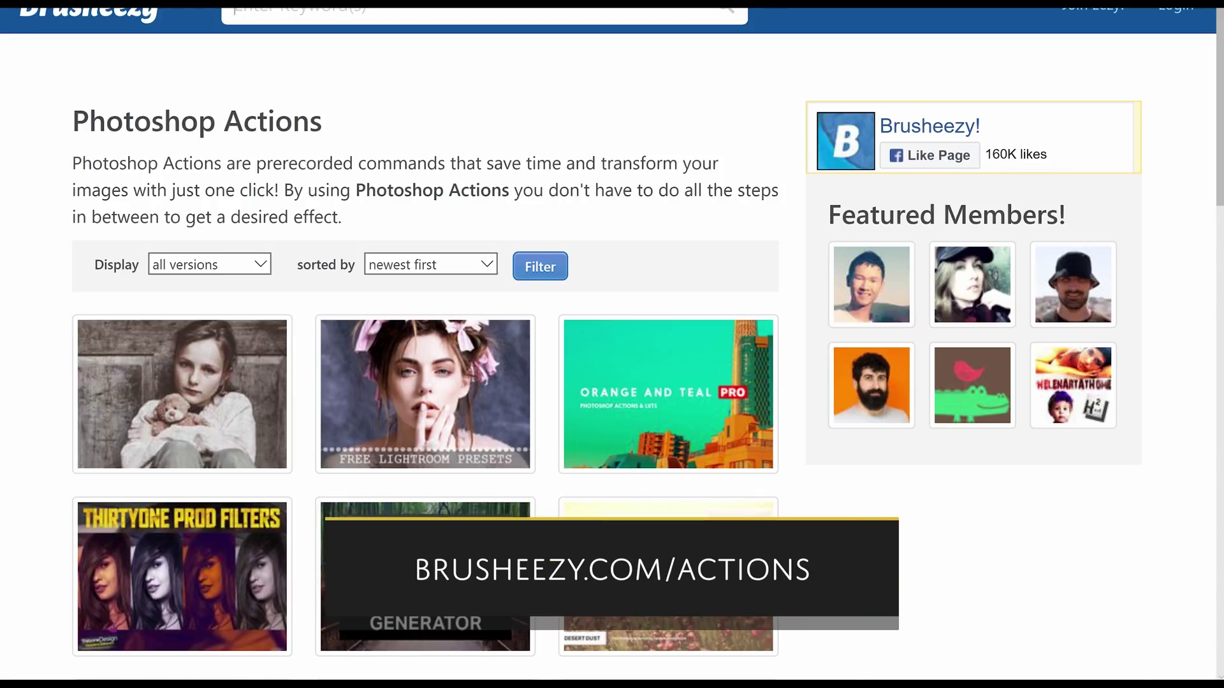
scroll(852, 531, down, 9)
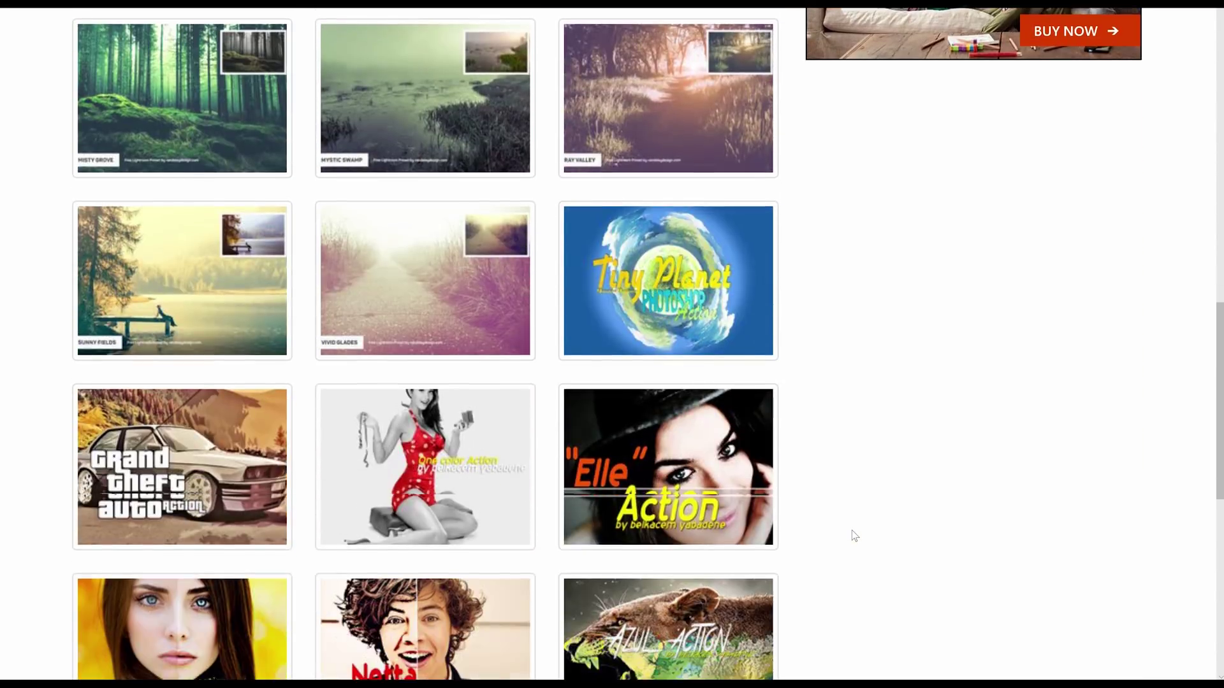